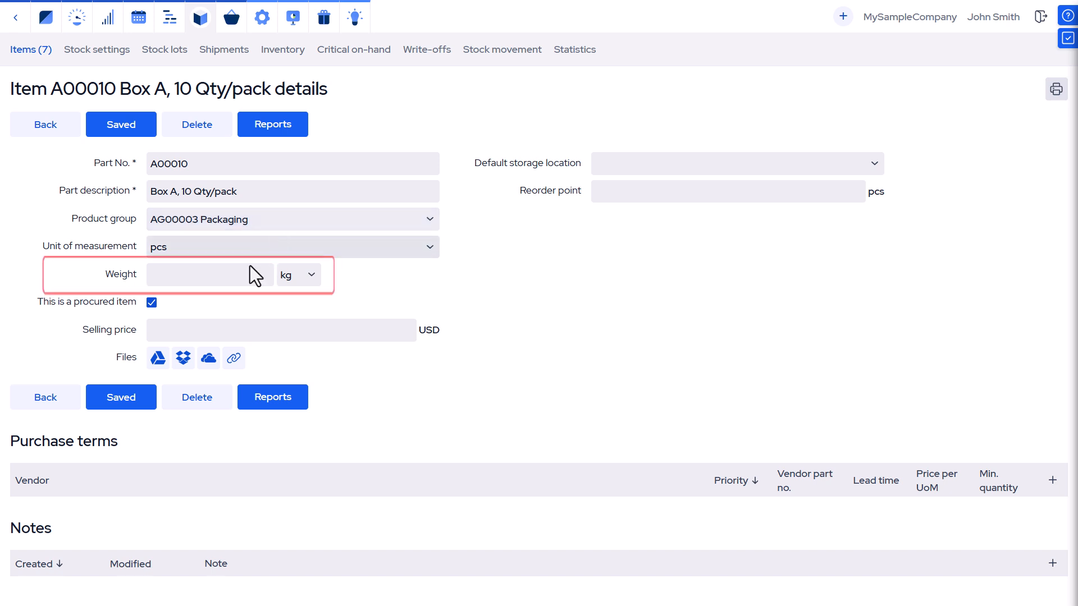
Set the Box A packaging item's weight to 0.5 kg and save the item
left_click(231, 280)
type("0.5")
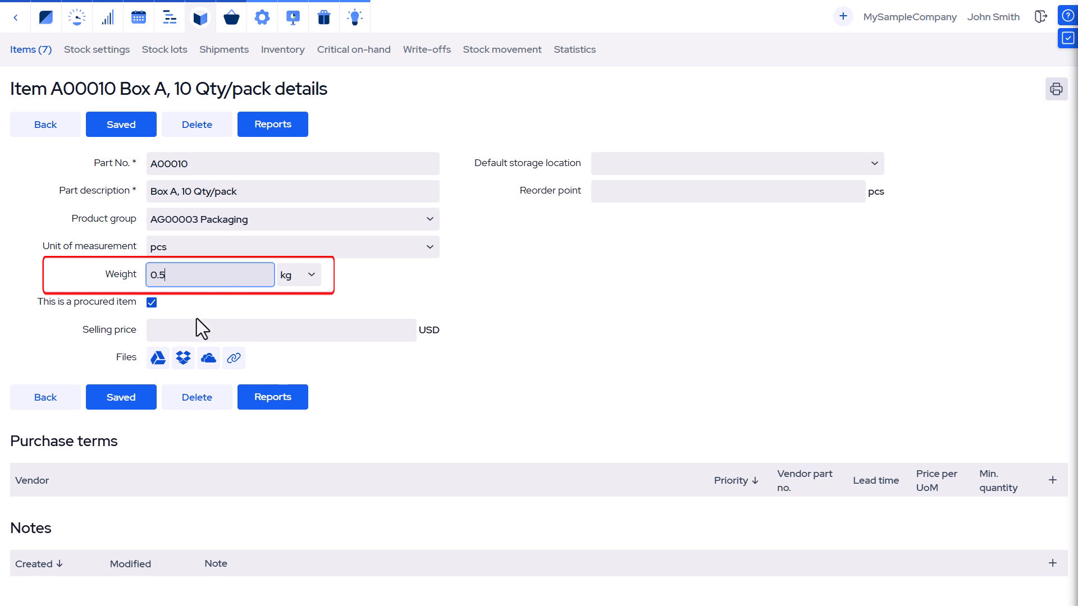
left_click(112, 399)
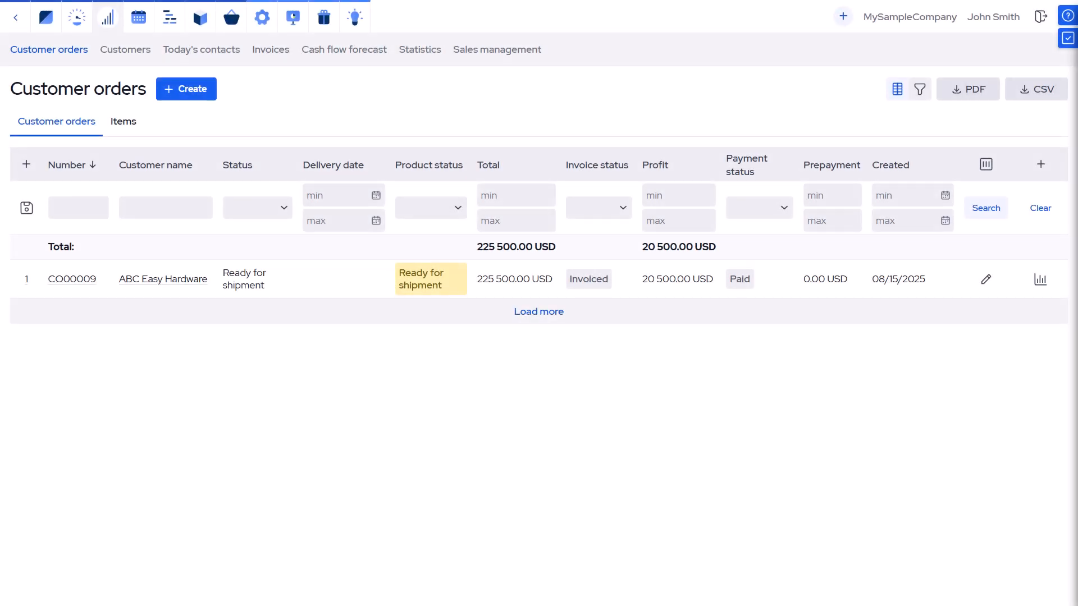
Create and save a new shipment for customer order CO00009 with today's delivery date
left_click(86, 275)
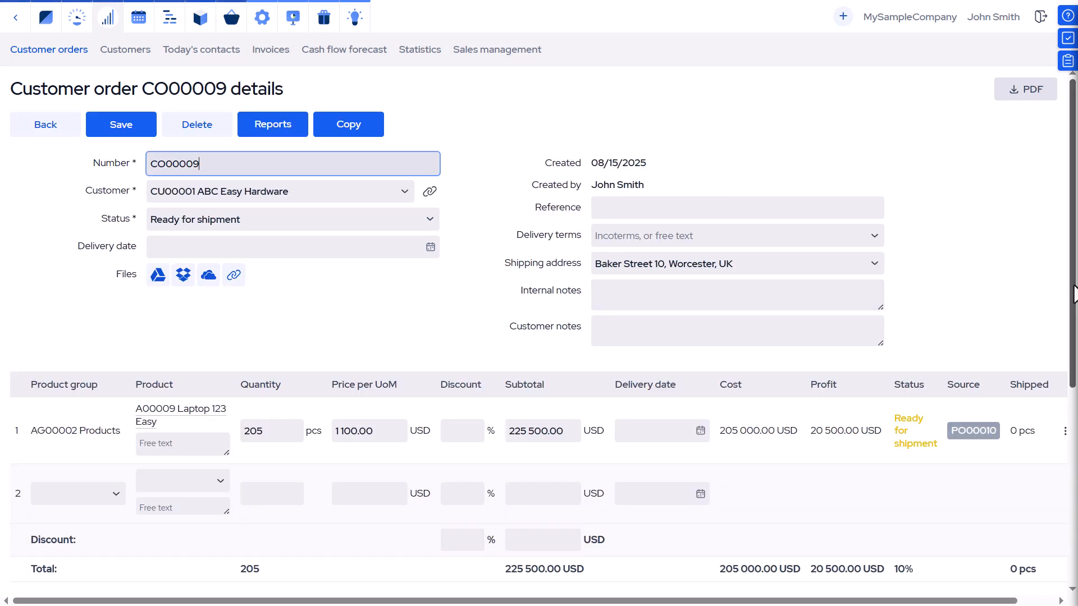
left_click_drag(1072, 297, 1075, 539)
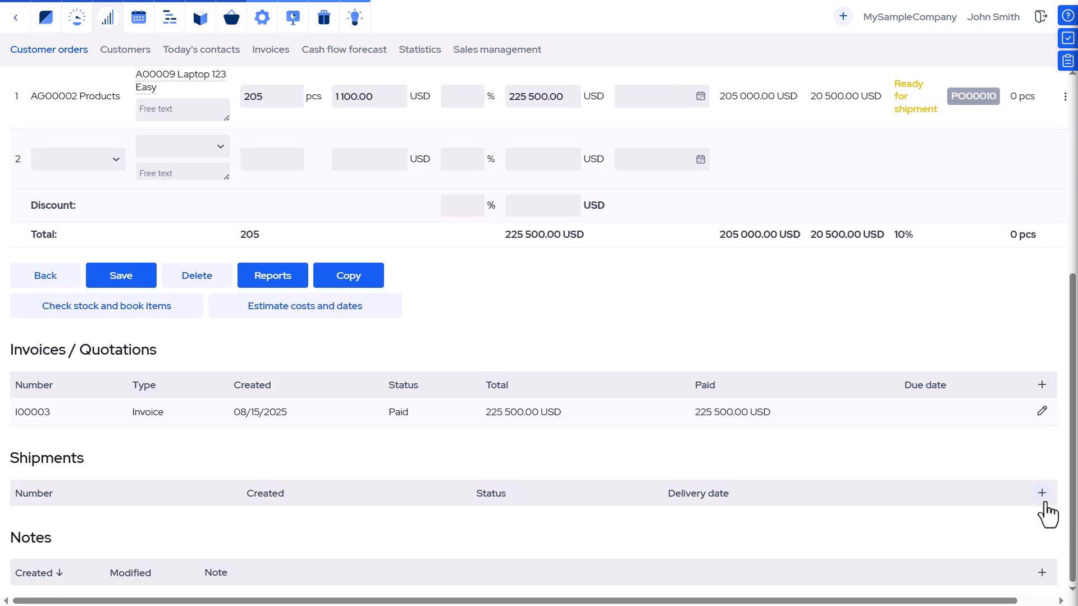
left_click(1042, 494)
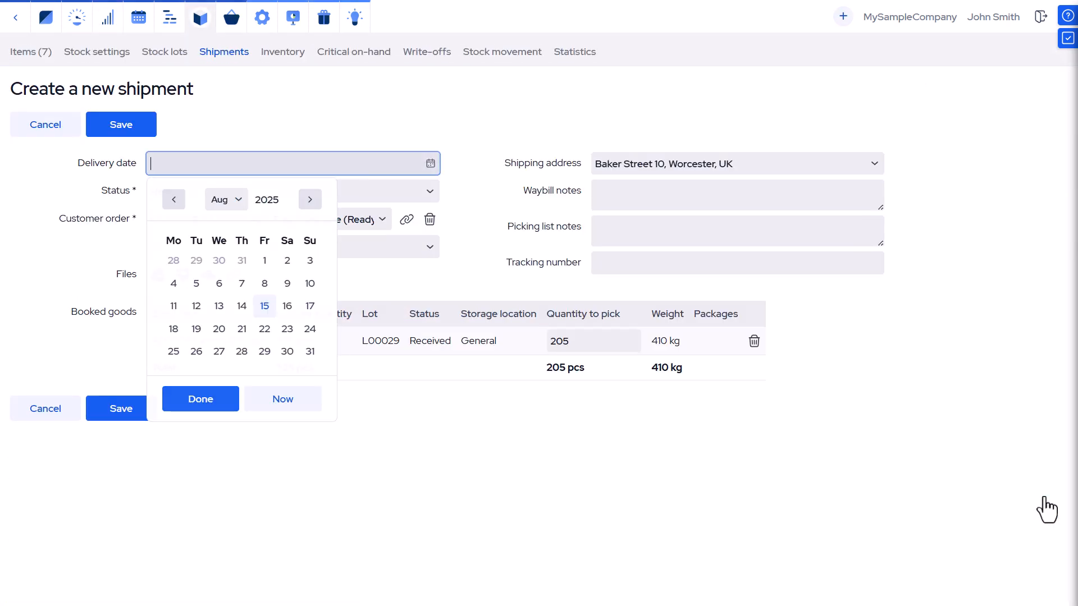
left_click(289, 404)
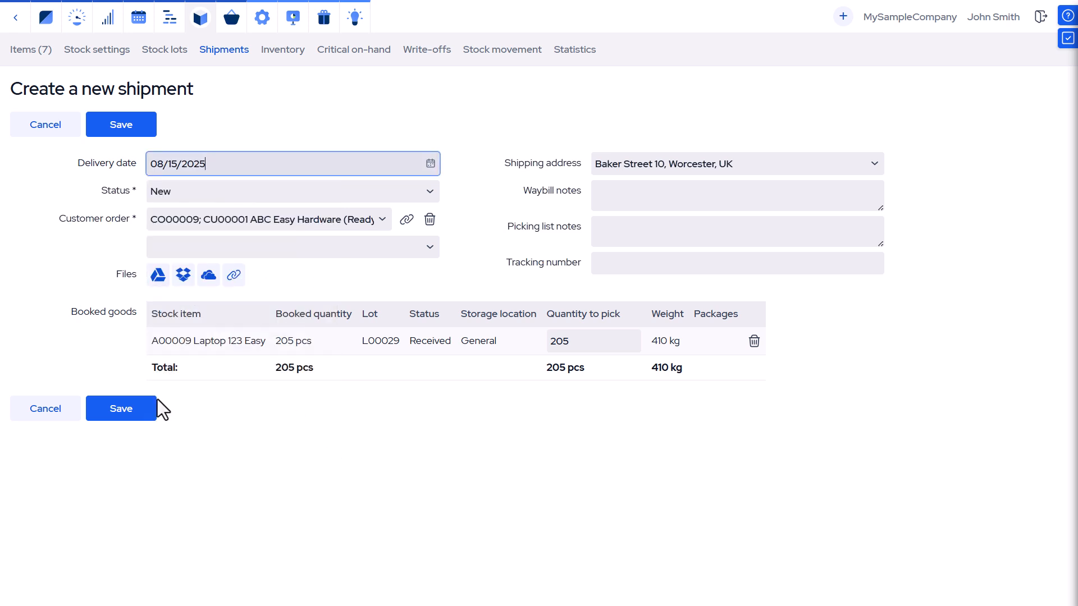
left_click(133, 405)
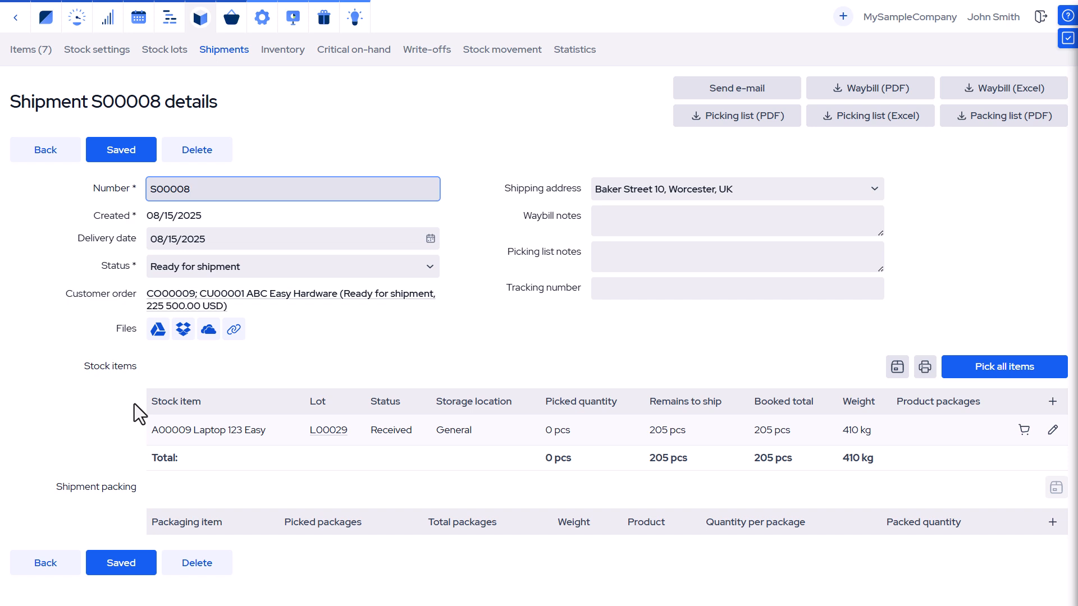
Pack the laptops into A00010 Box A from the AG00003 Packaging group, 10 per package
left_click(1053, 523)
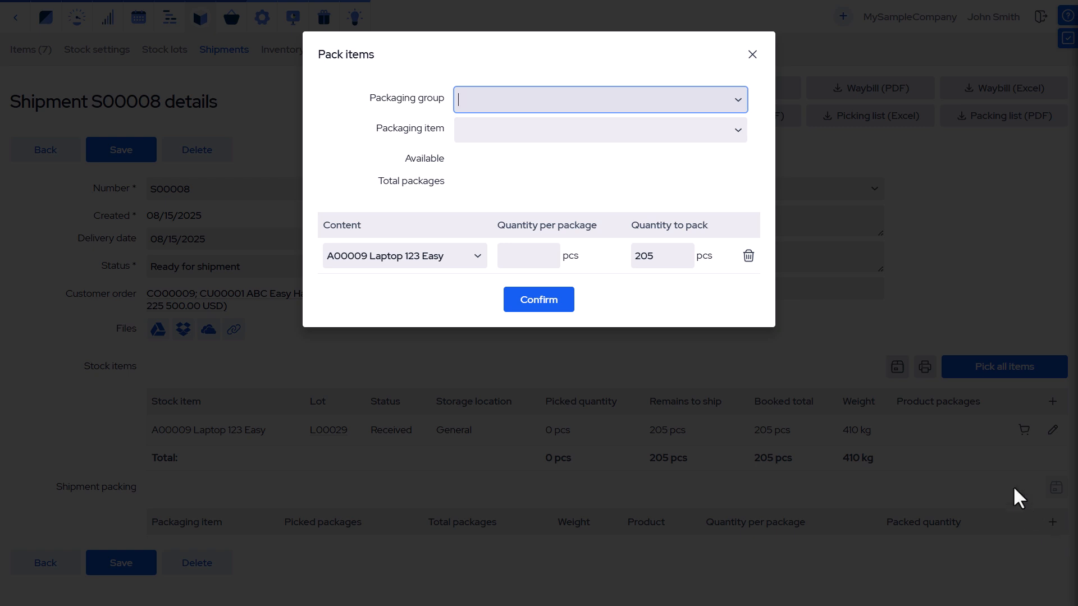
left_click(739, 101)
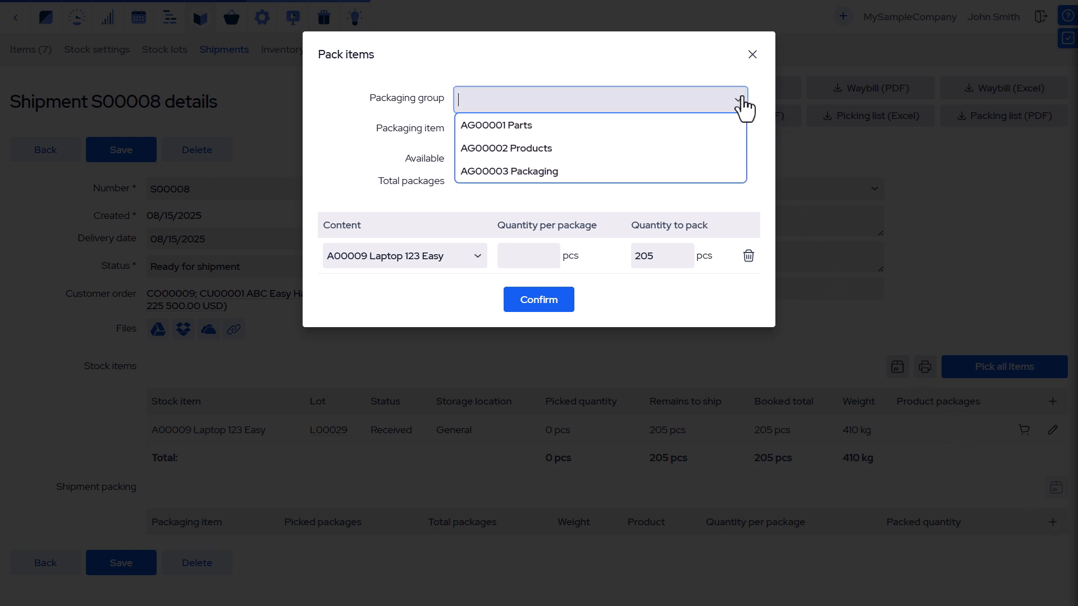
left_click(685, 173)
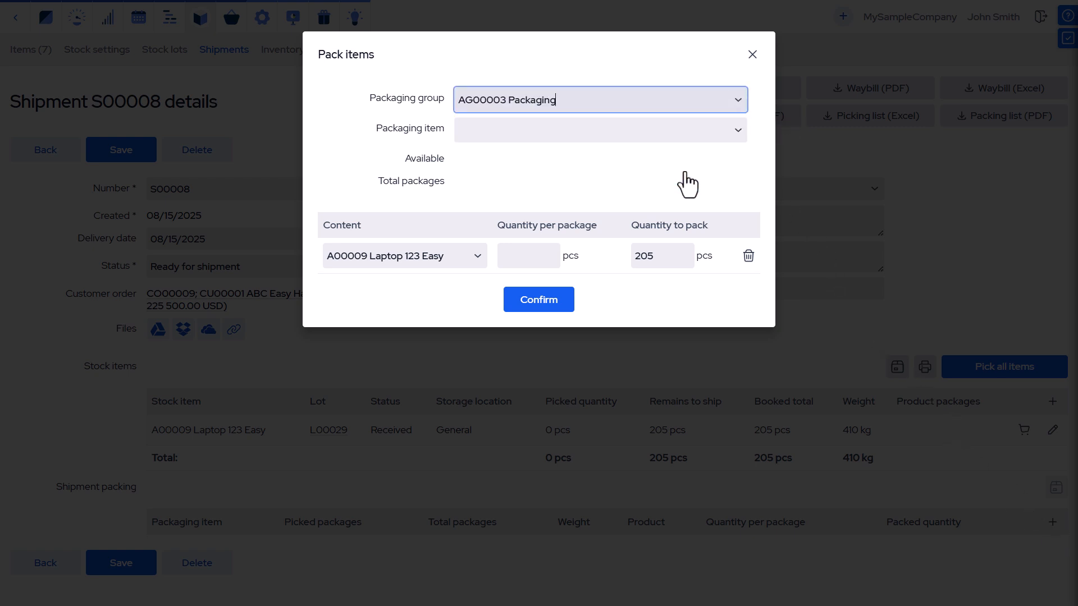
left_click(739, 131)
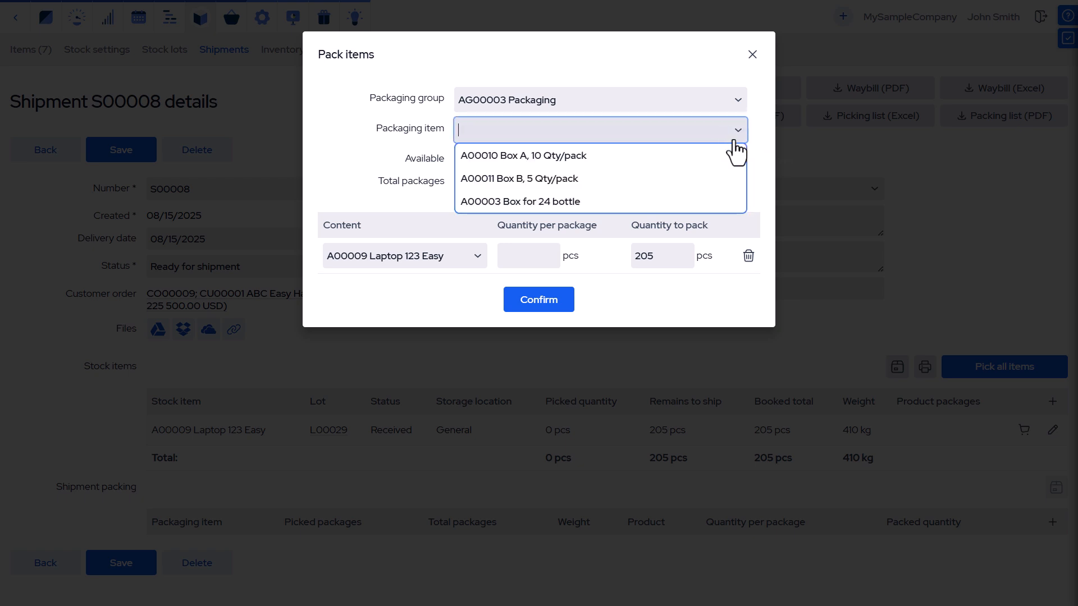
left_click(724, 159)
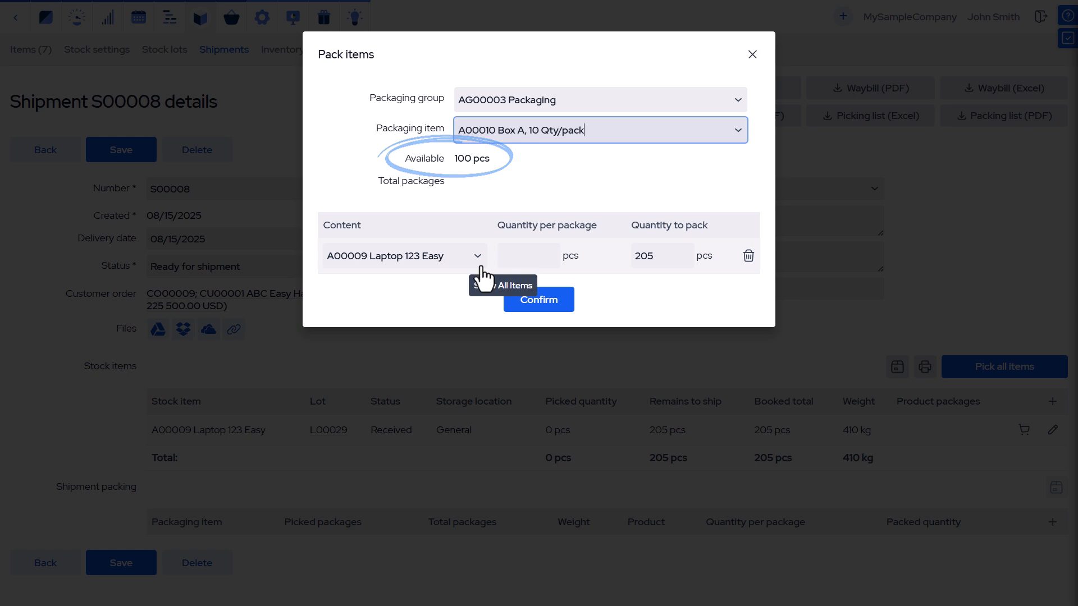
left_click(525, 261)
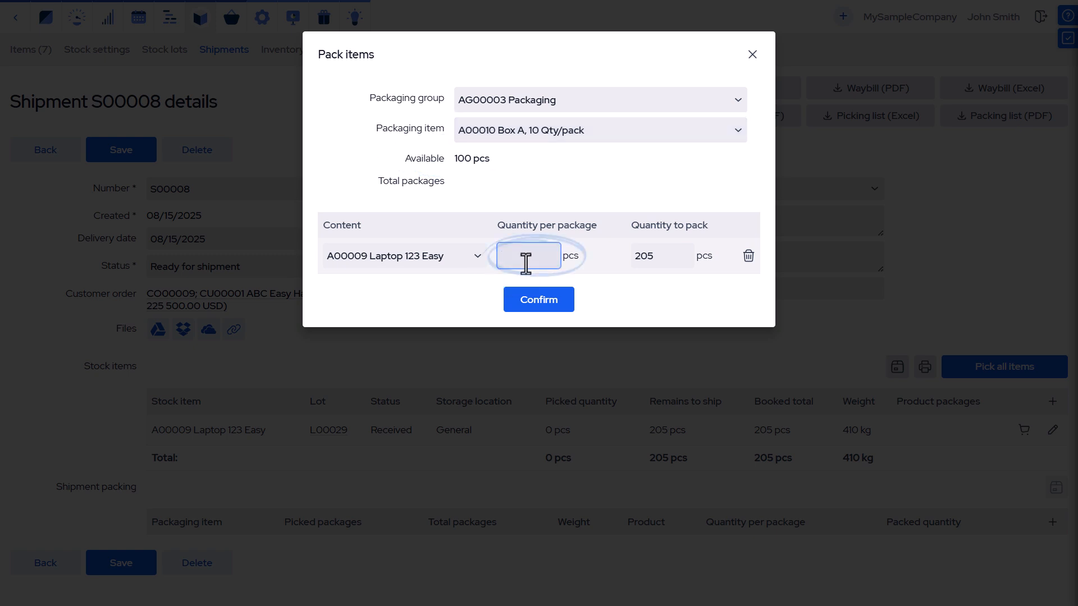
type("10")
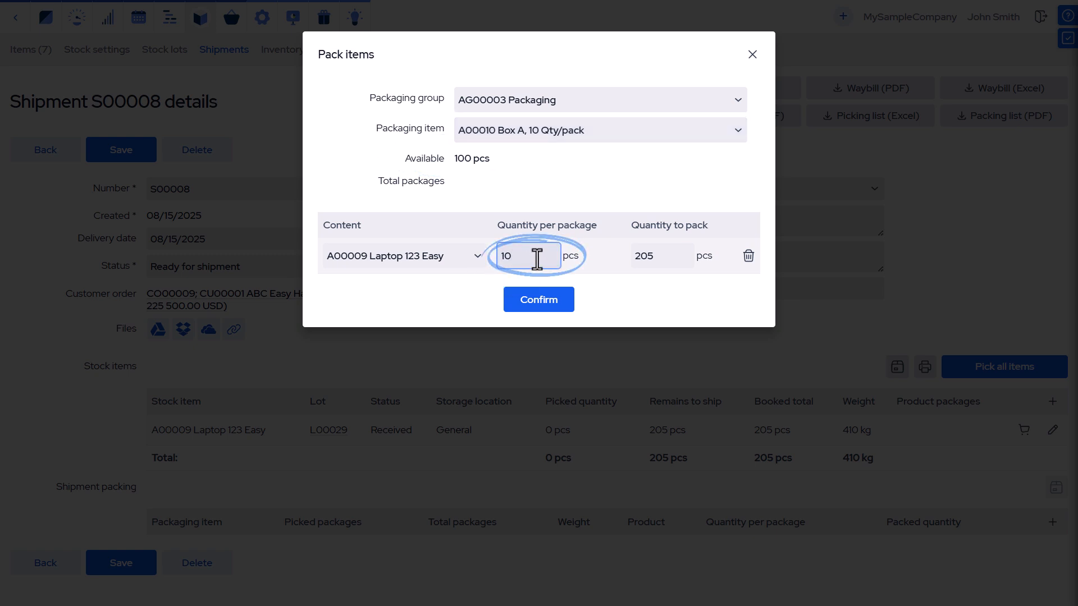
left_click(674, 256)
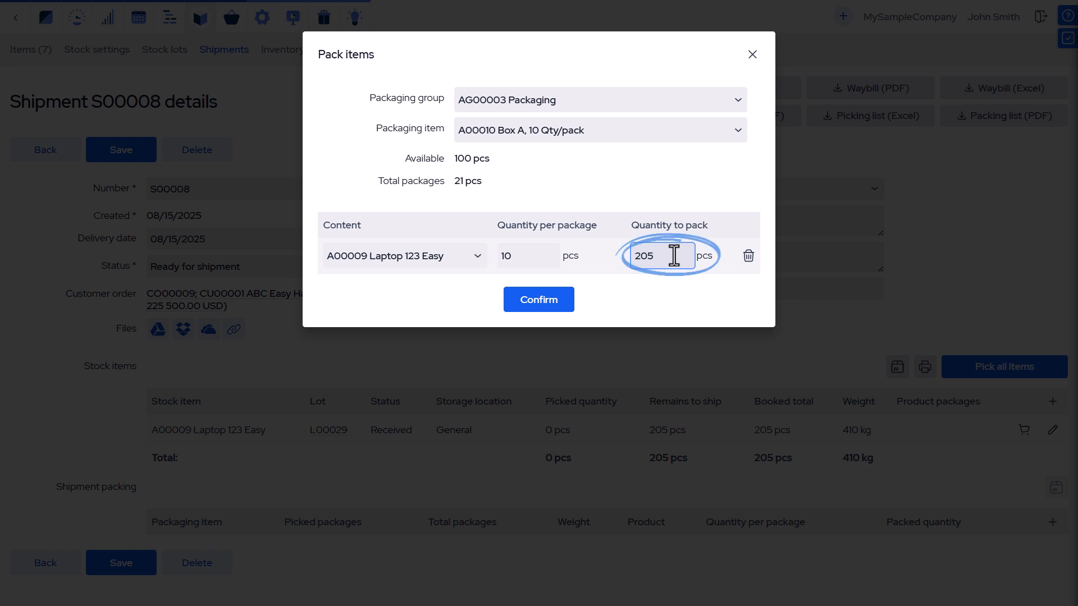
left_click(559, 299)
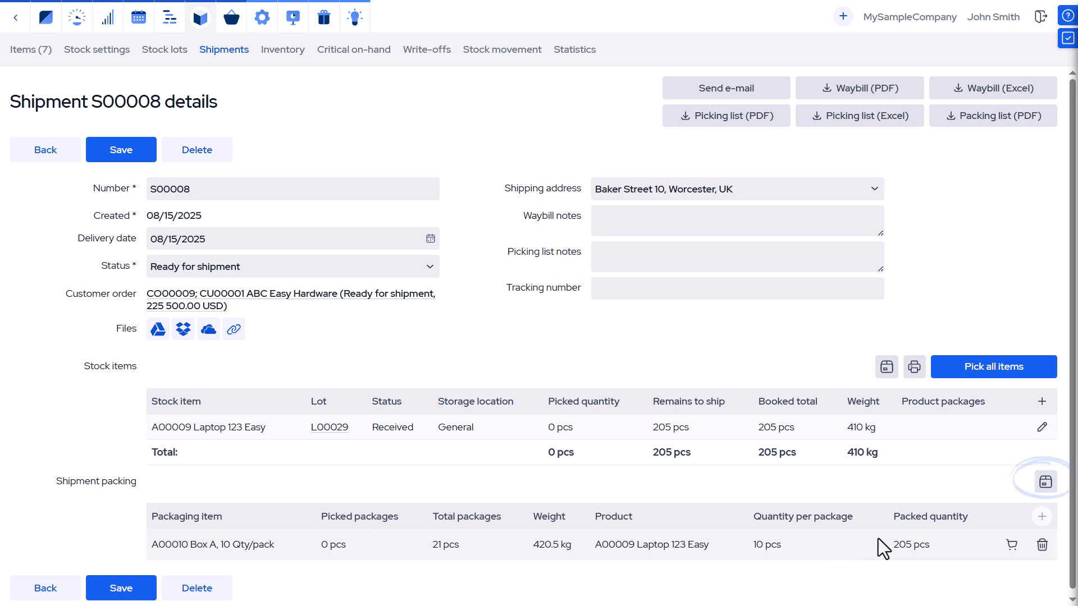
Generate the package labels PDF for the shipment and scroll through the labels
left_click(1045, 486)
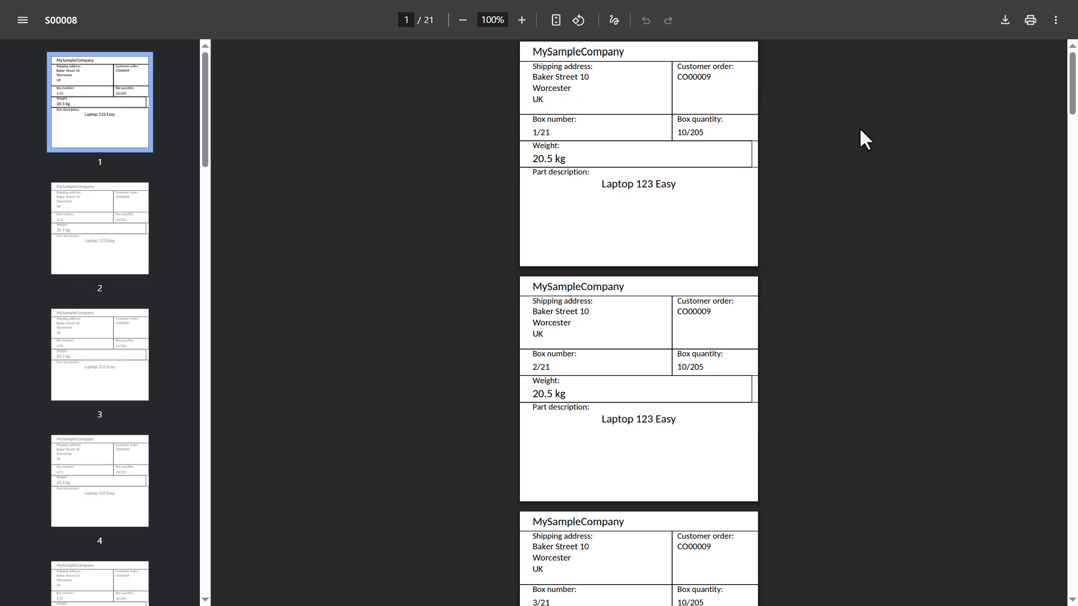
left_click_drag(1070, 97, 1073, 584)
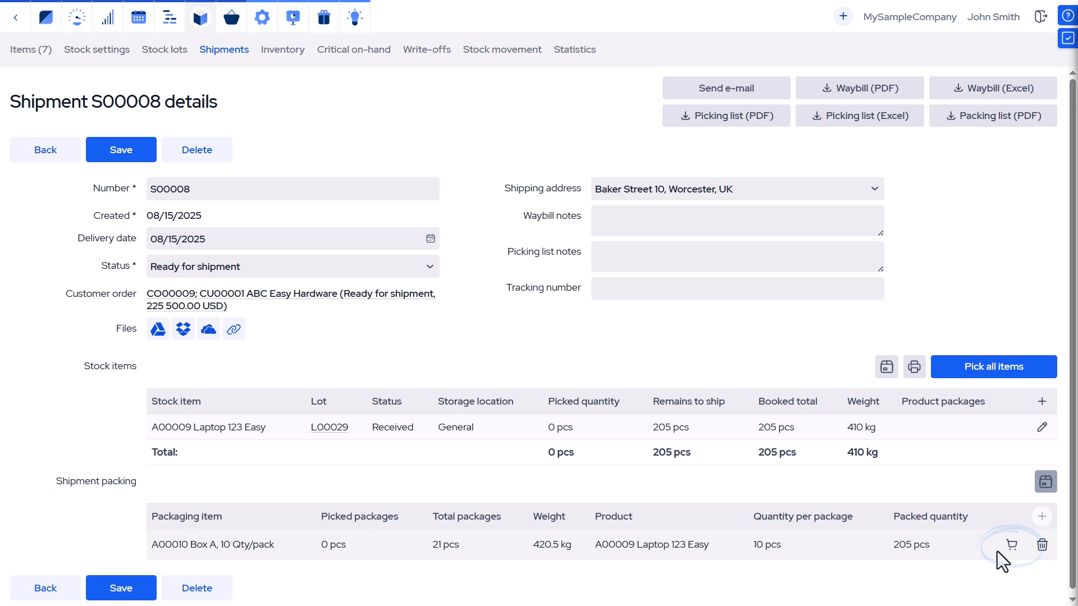
Pick the Box A packages for the shipment and save
left_click(1010, 548)
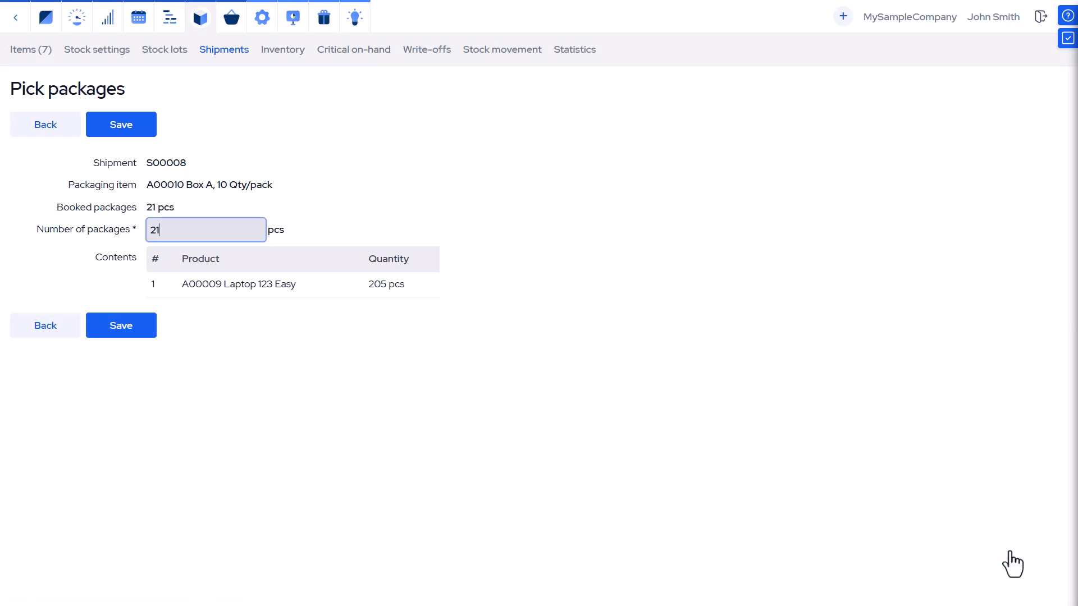
left_click(121, 339)
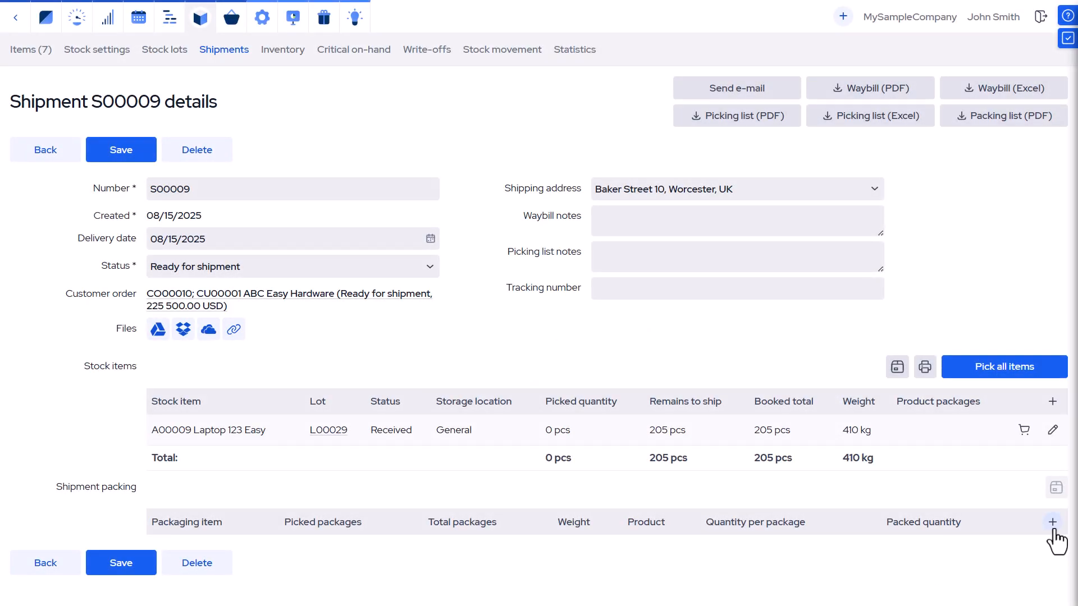
Pack 120 laptops of shipment S00009 into A00010 Box A packages, 10 per package
left_click(1052, 522)
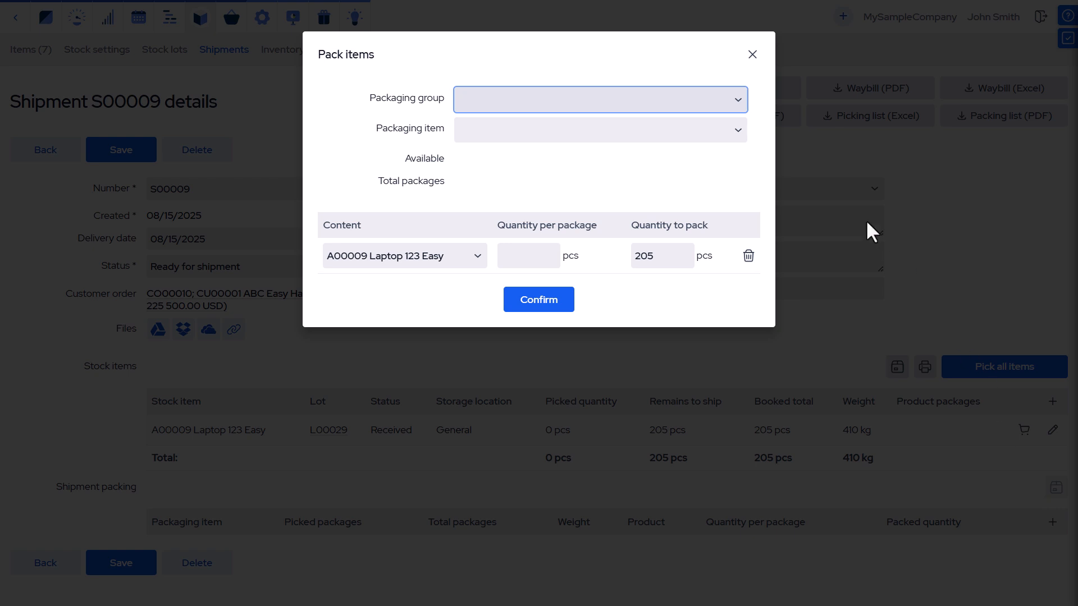
left_click(736, 133)
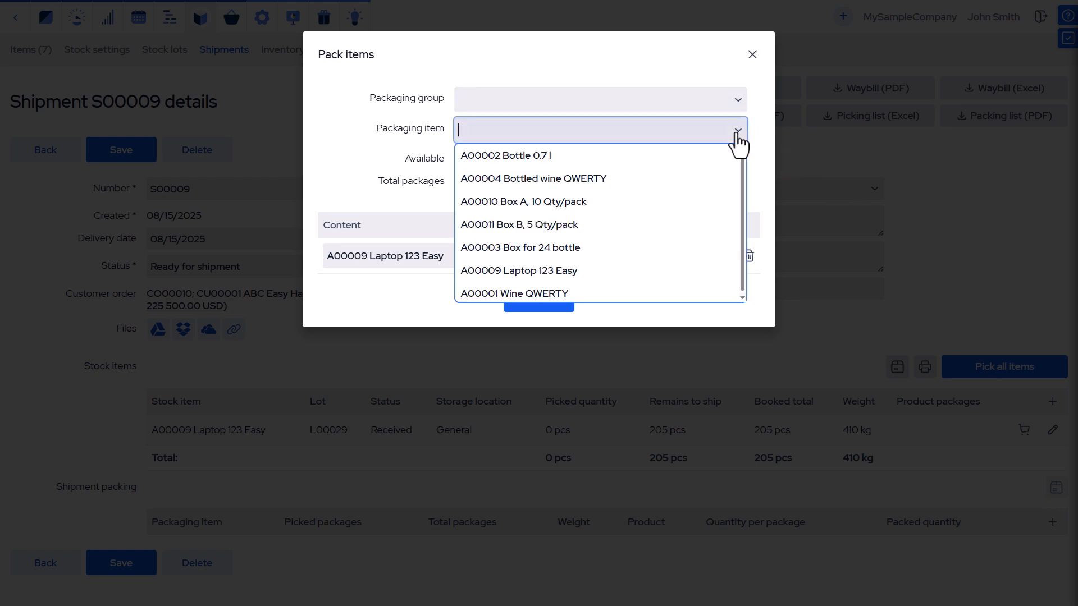
left_click(692, 203)
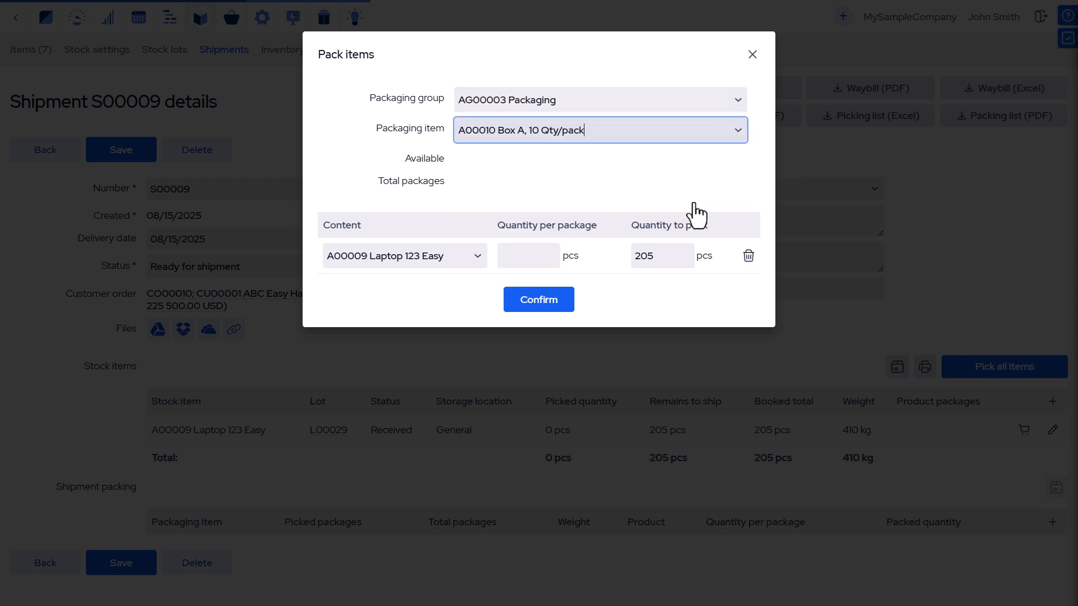
left_click(518, 259)
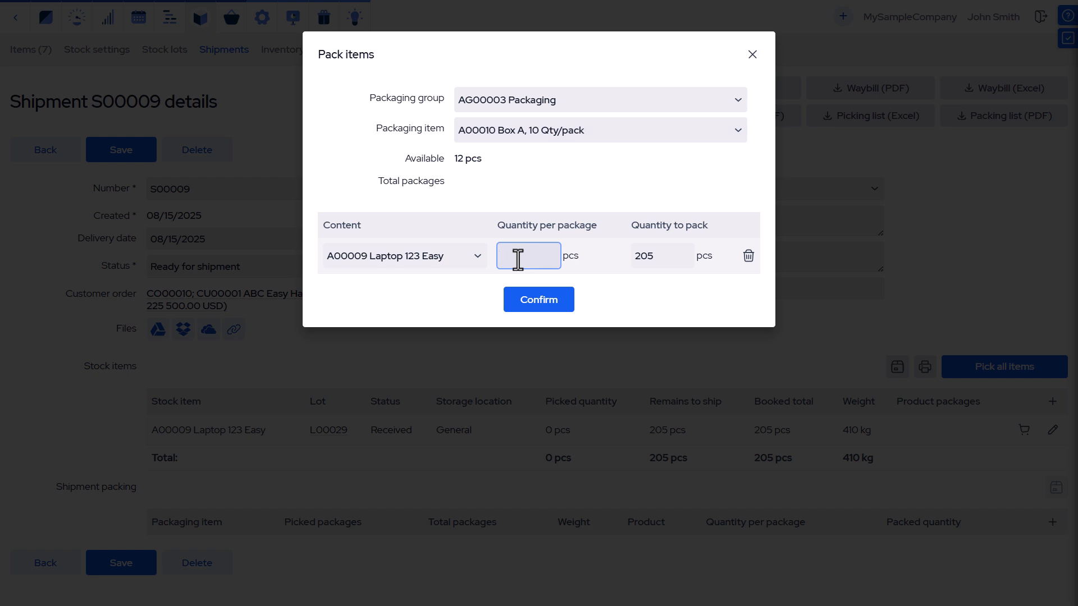
type("10")
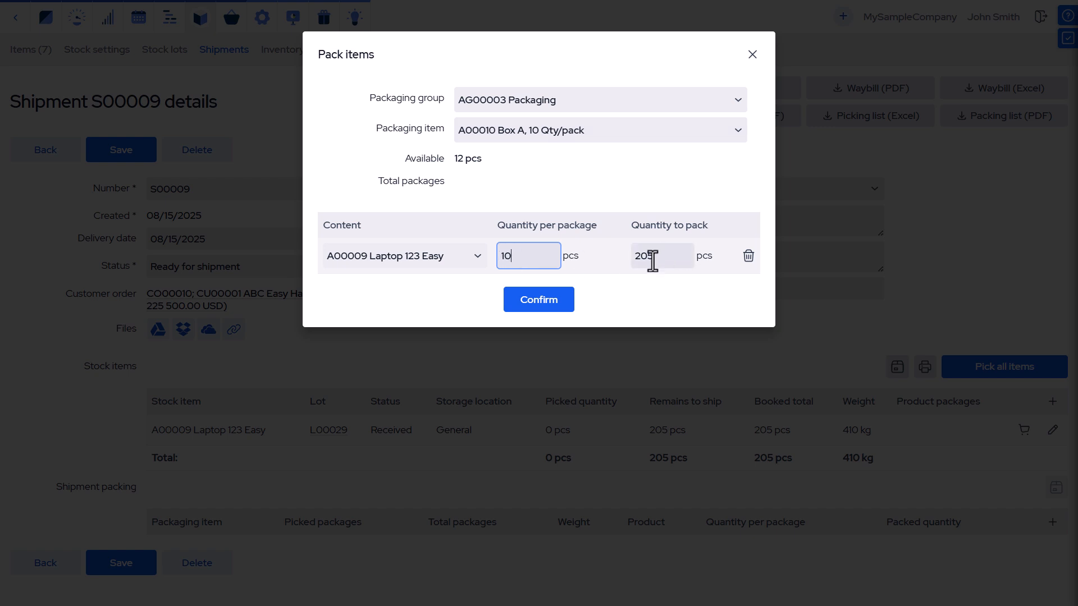
double_click(652, 260)
type("1")
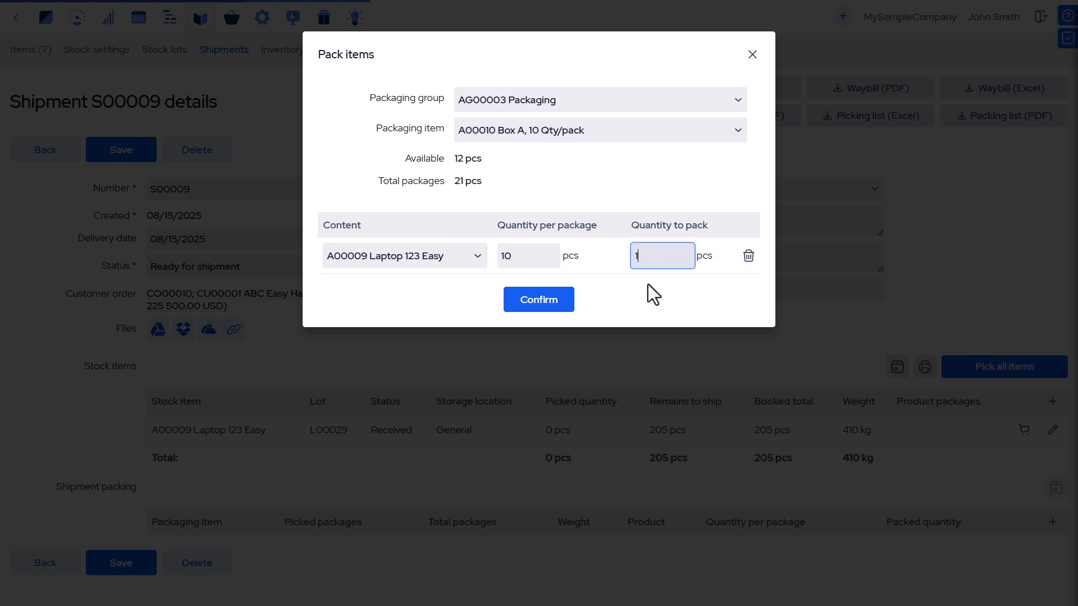
type("20")
left_click(543, 302)
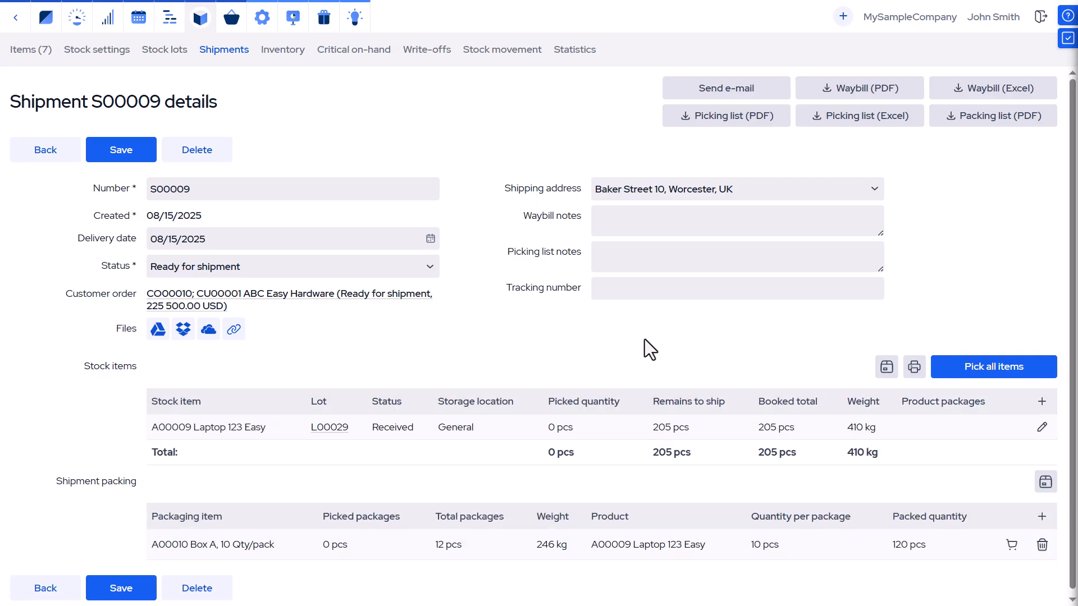
Pack the remaining laptops into A00011 Box B packages, 5 per package
left_click(1042, 516)
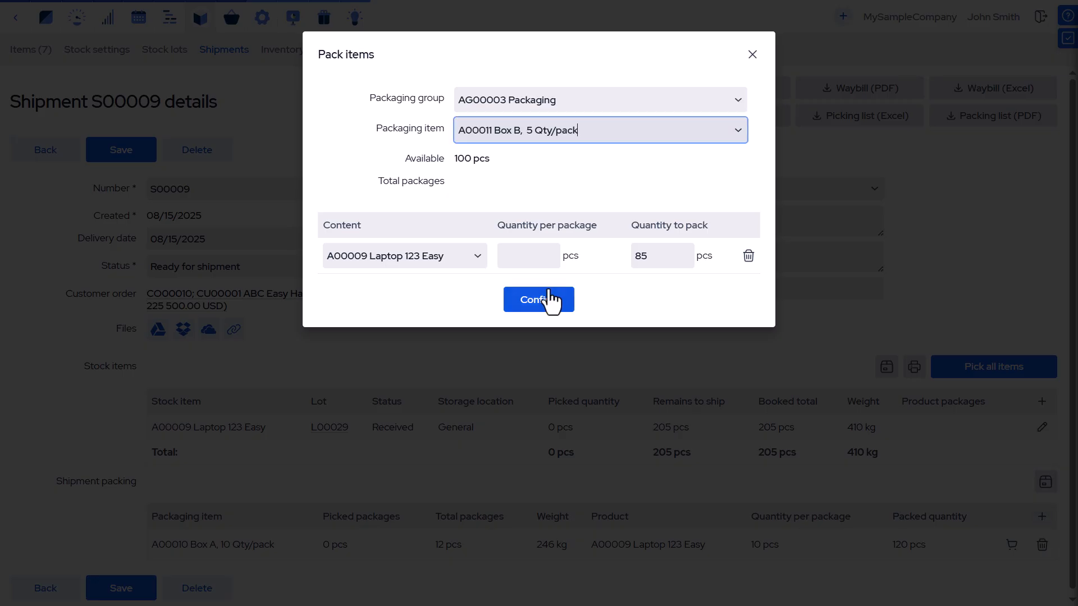
left_click(532, 258)
type("5")
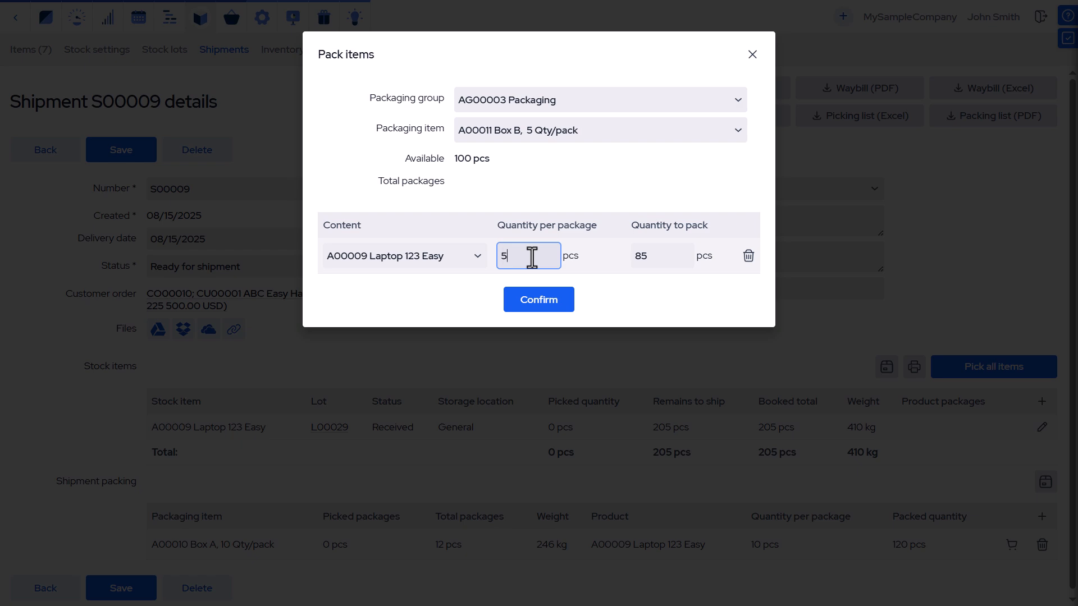
left_click(560, 305)
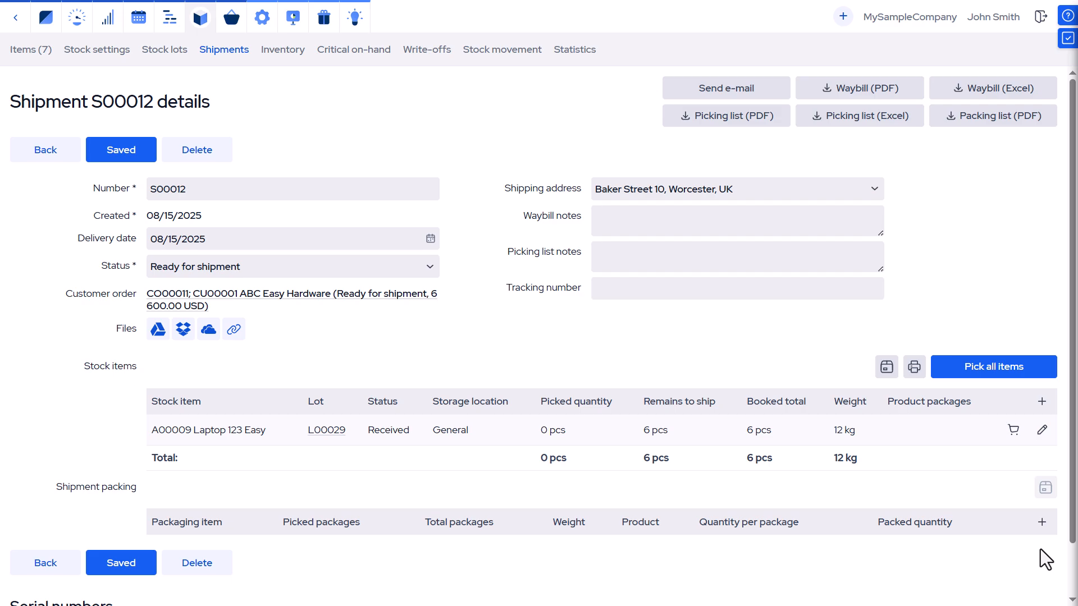
Pack shipment S00012's laptops into A00011 Box B packages, 5 per package
left_click(1041, 522)
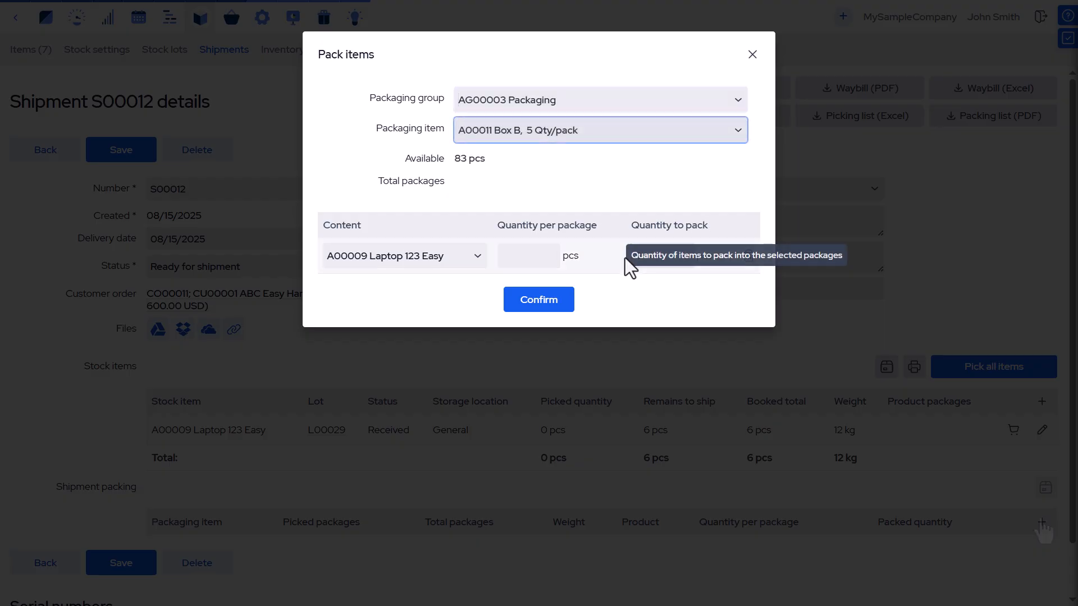
left_click(532, 259)
type("5")
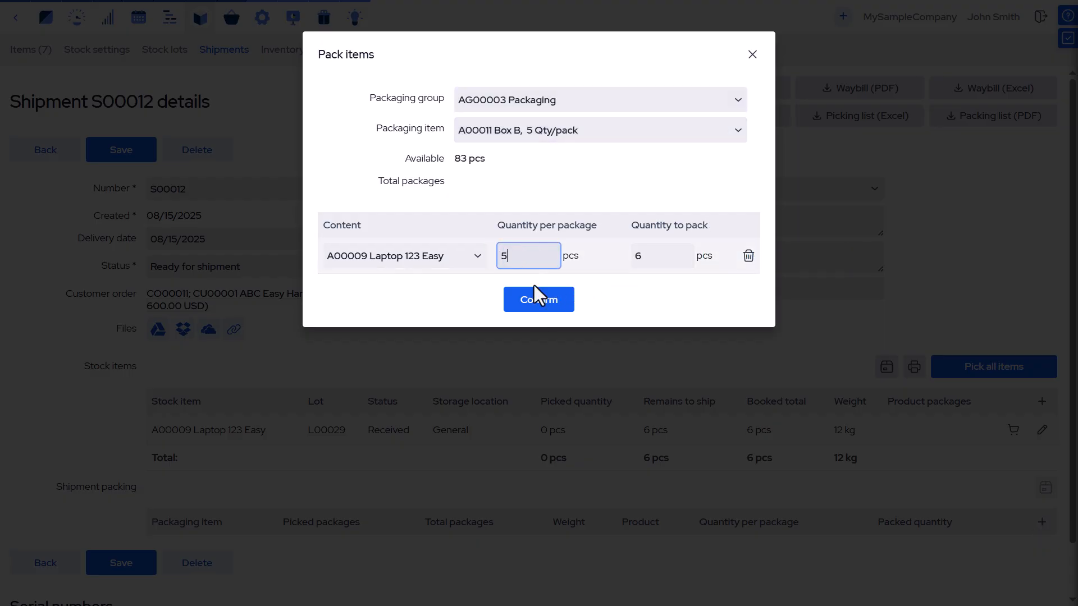
left_click(540, 302)
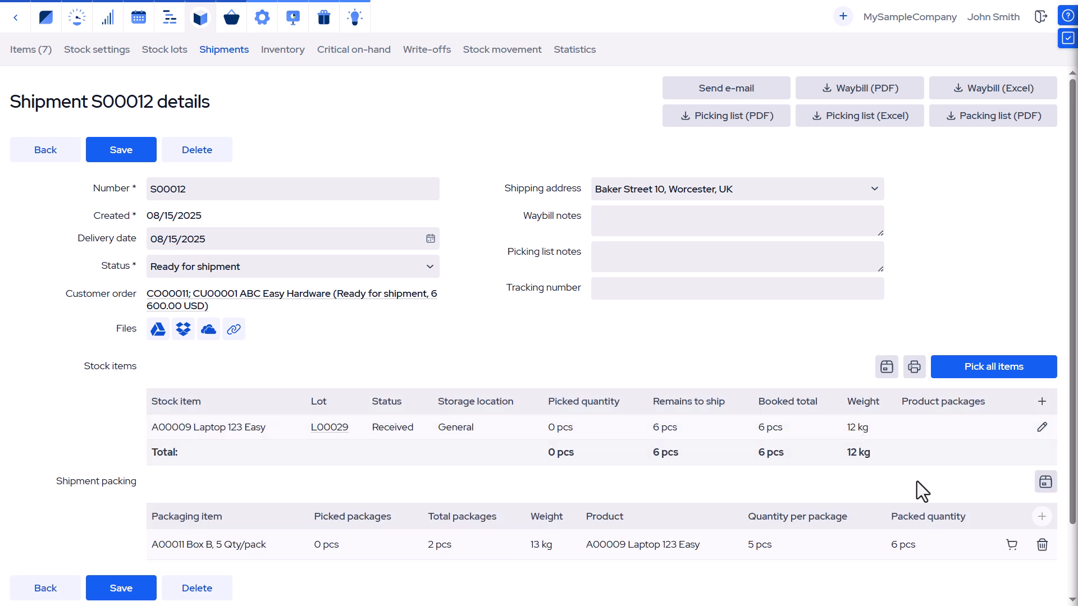
Pick the two Box B packages for shipment S00012, assigning the laptop serial numbers starting s/n 001, s/n 002, and save
left_click(1012, 545)
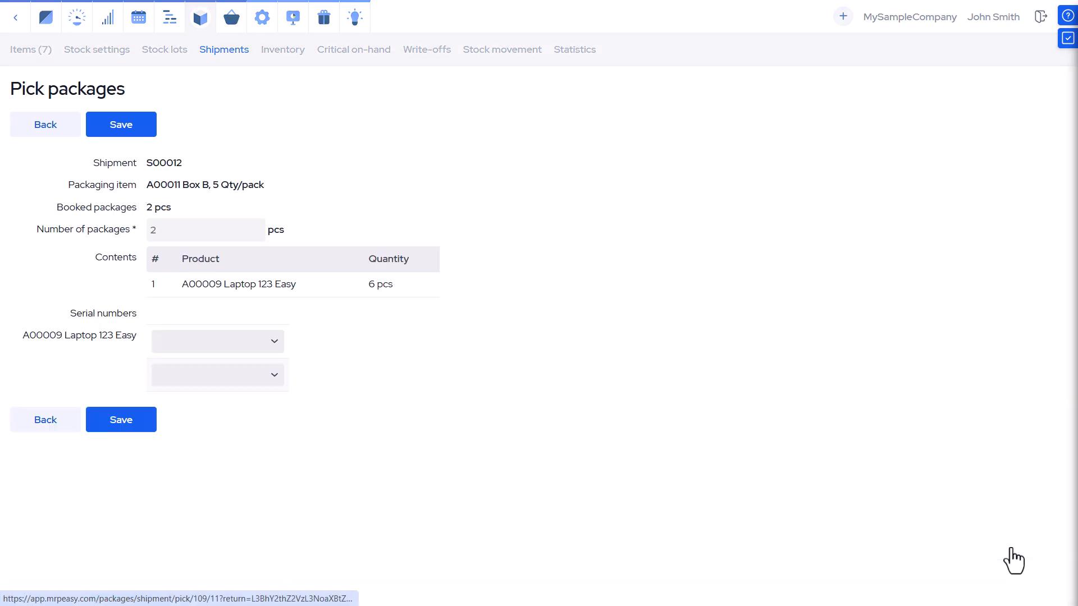
left_click(263, 347)
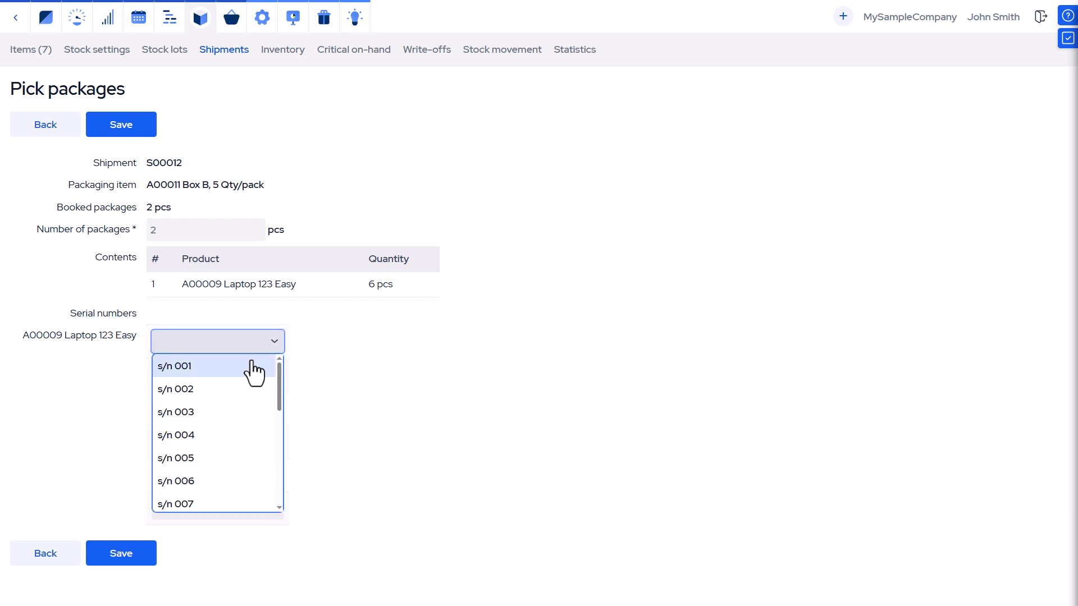
left_click(254, 368)
left_click(261, 381)
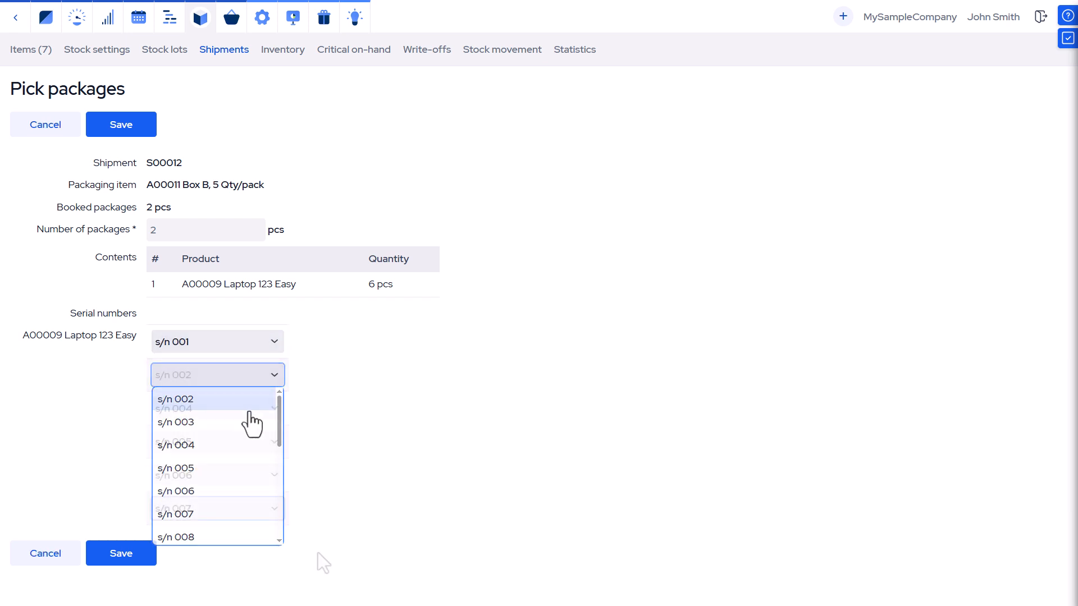
left_click(250, 409)
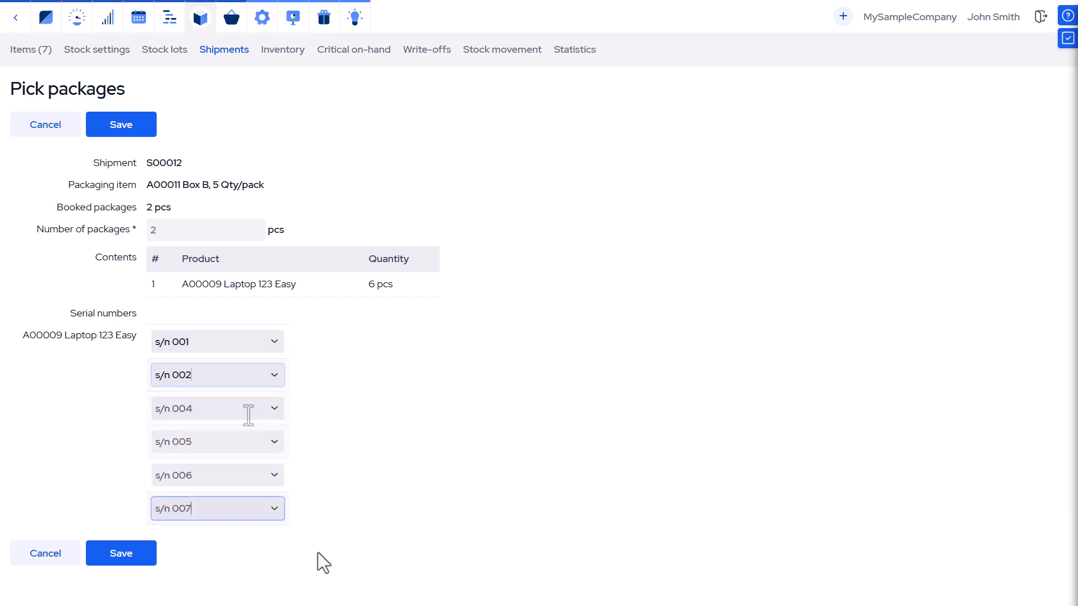
left_click(131, 559)
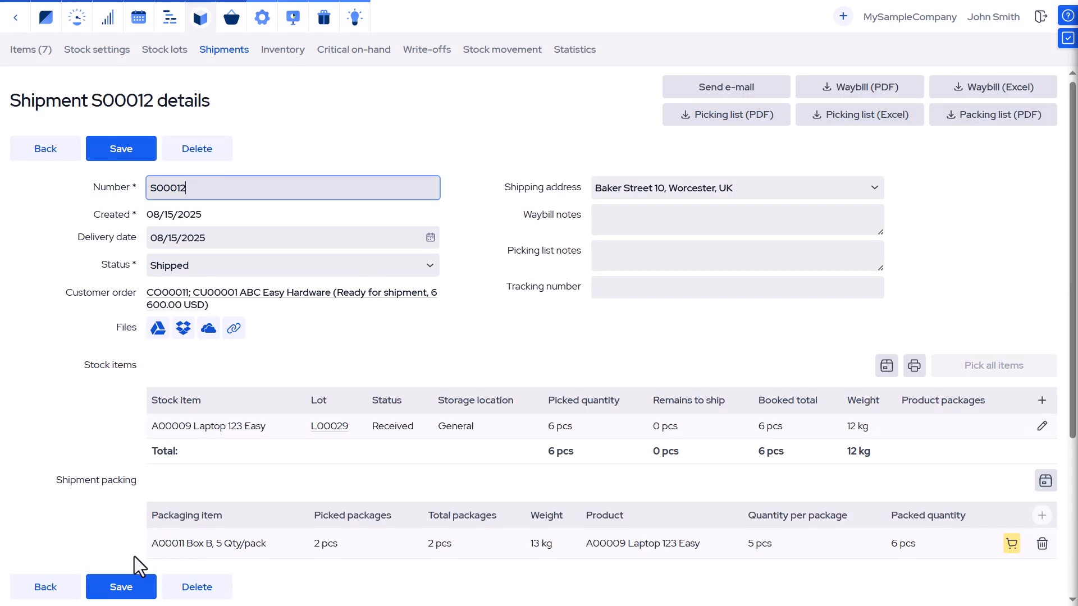
Pack shipment S00013's face cream, hand mirror, makeup bag and nail file into A00017 Polyethylene Bag packages, 1 per package
scroll(134, 557, "down", 4)
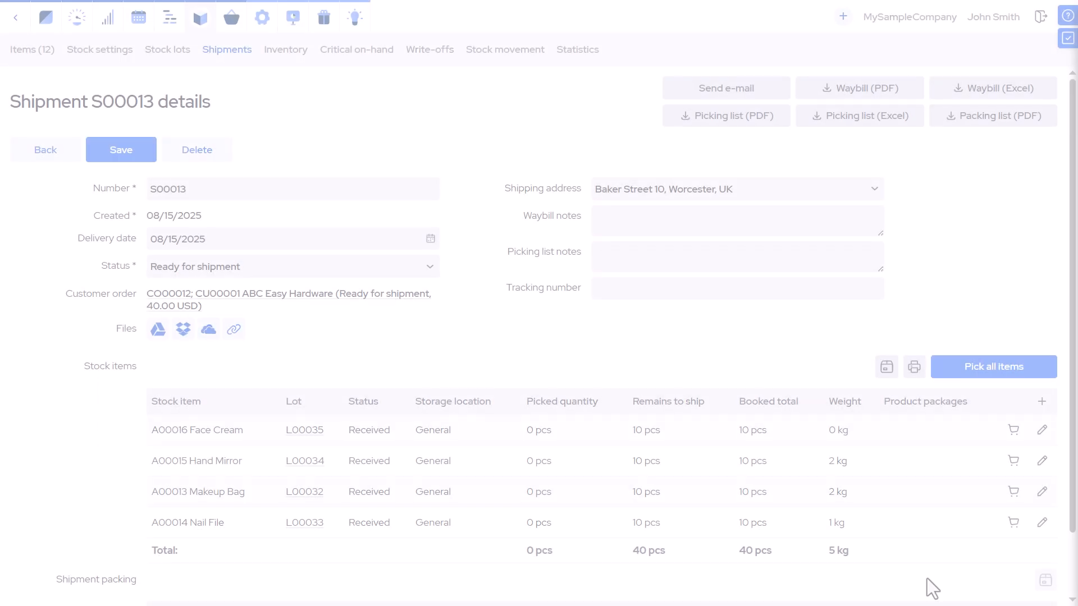
scroll(927, 579, "down", 2)
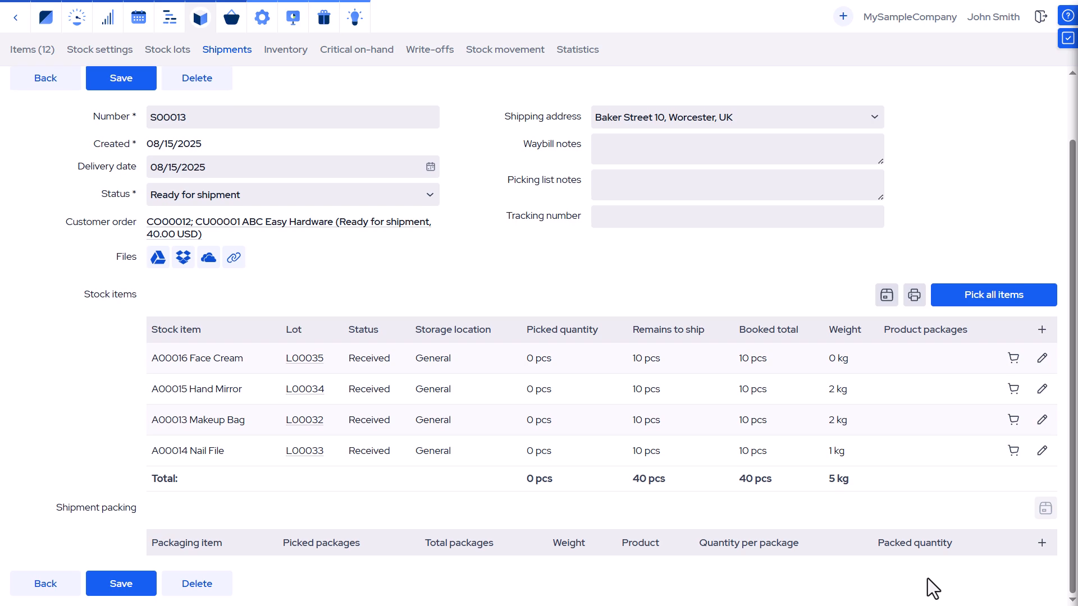
left_click(1041, 543)
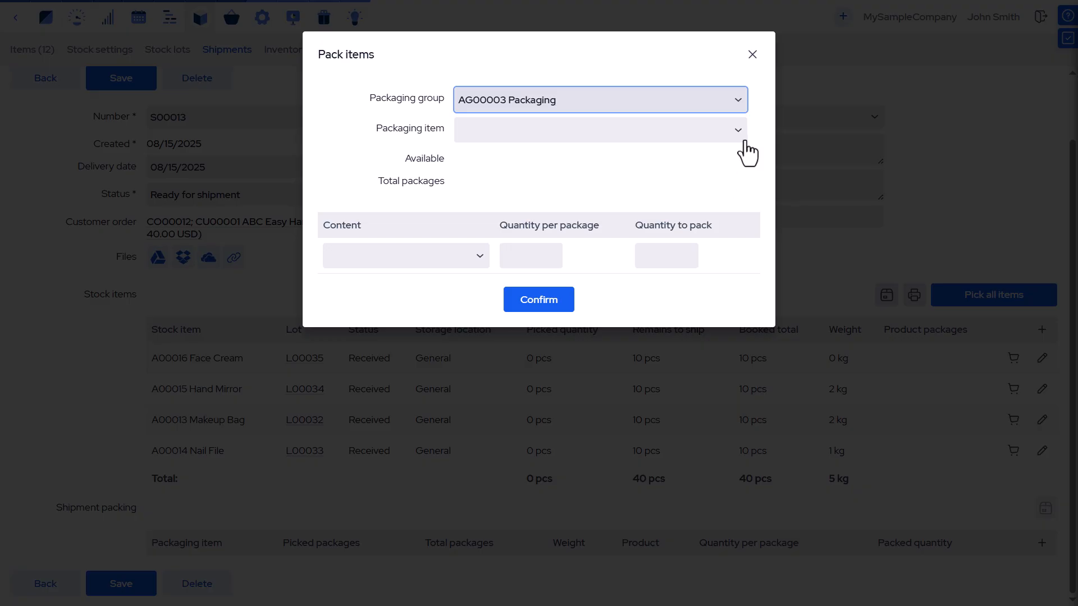
left_click(741, 135)
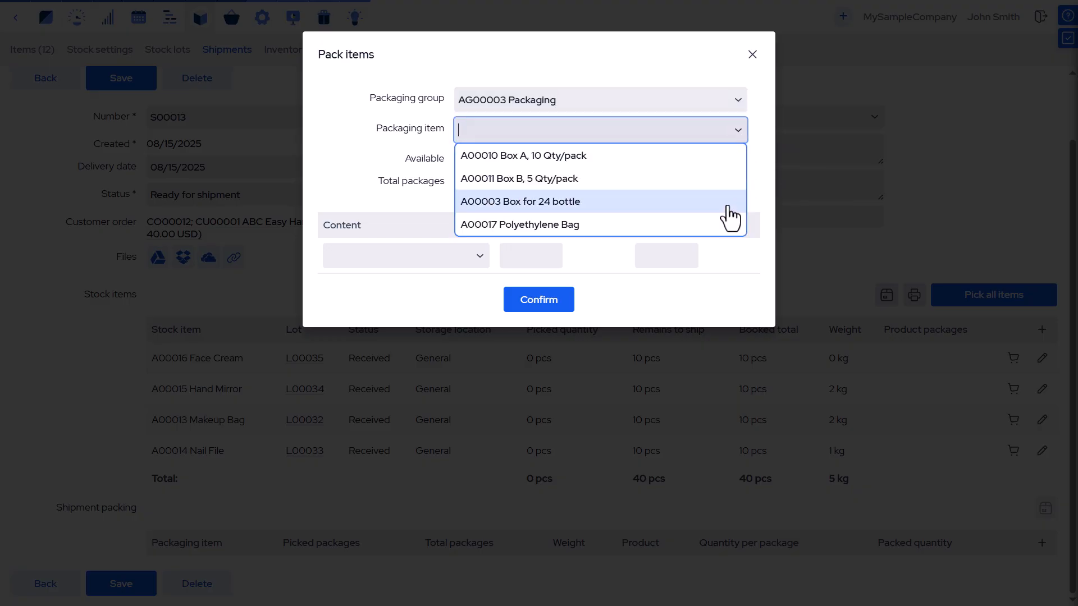
left_click(722, 227)
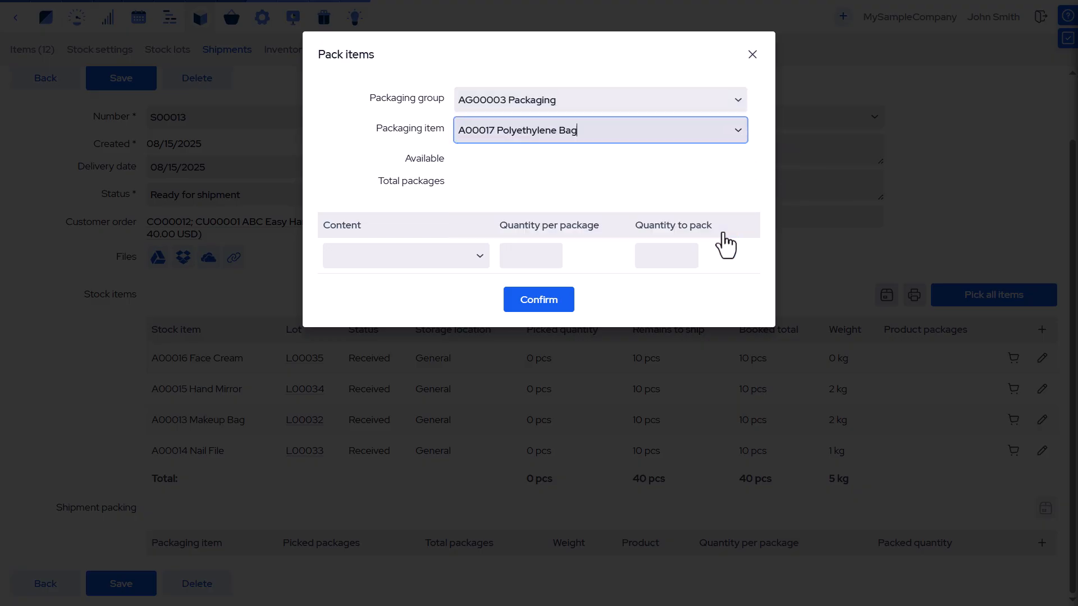
left_click(478, 264)
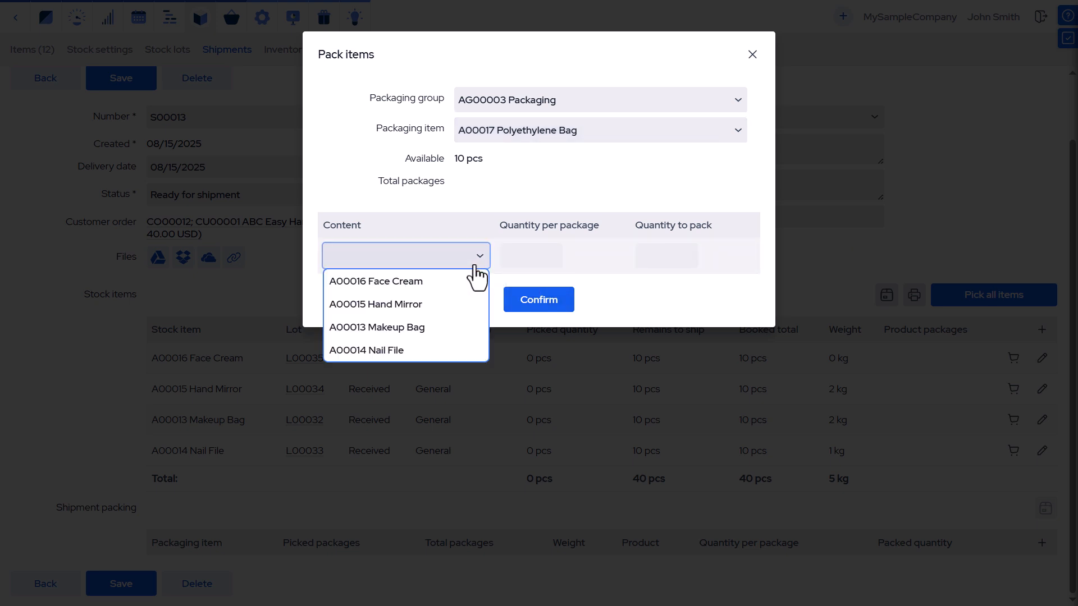
left_click(463, 281)
left_click(501, 258)
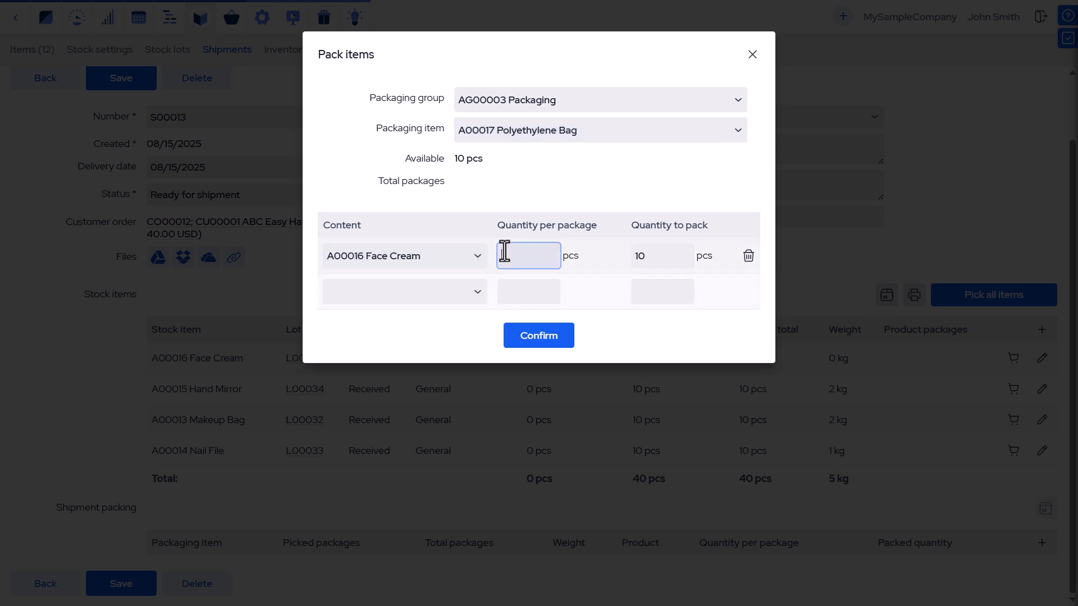
type("1")
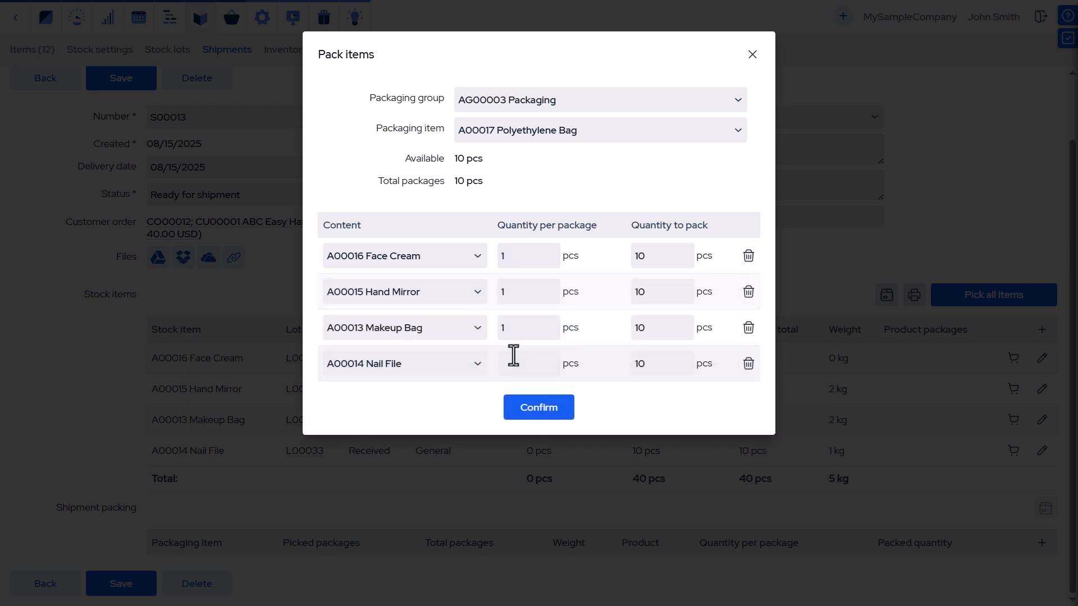
left_click(513, 355)
type("1")
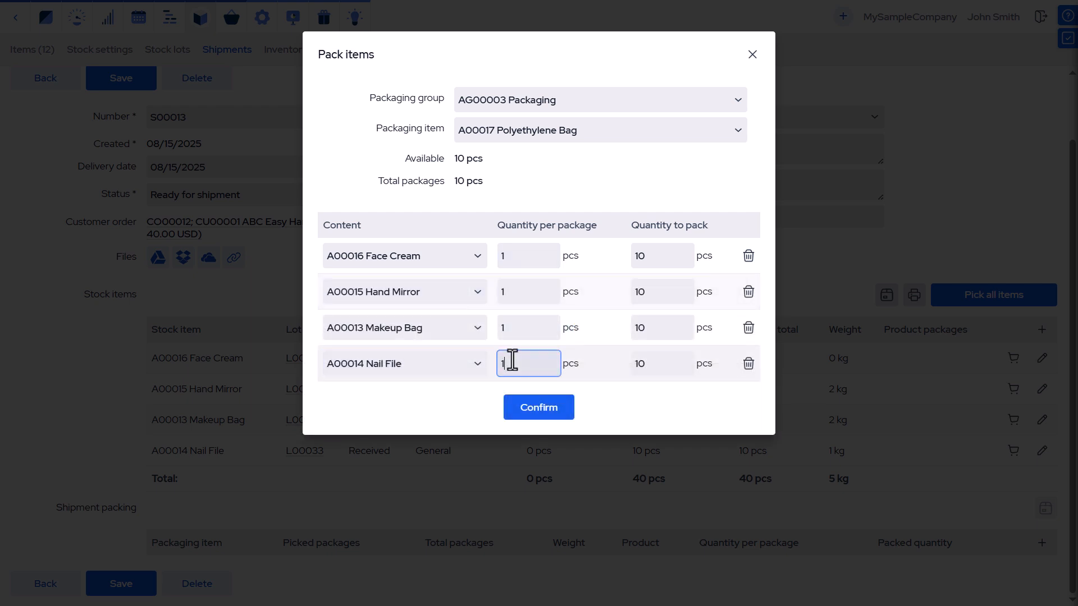
left_click(536, 412)
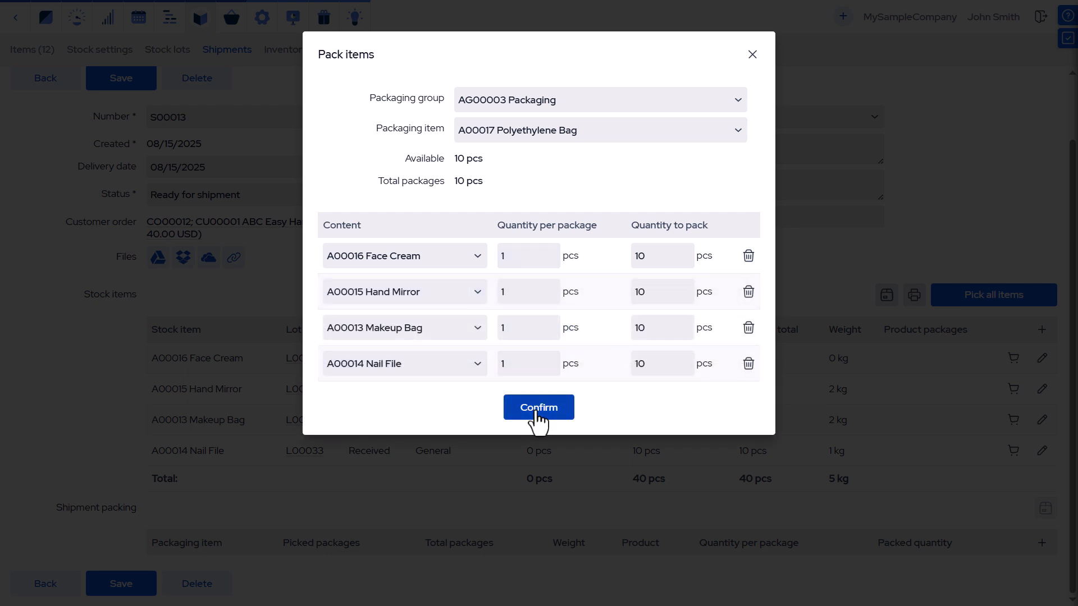
Review the packaging item assigned in the A00004 Bottled wine QWERTY BOM
scroll(536, 419, "down", 1)
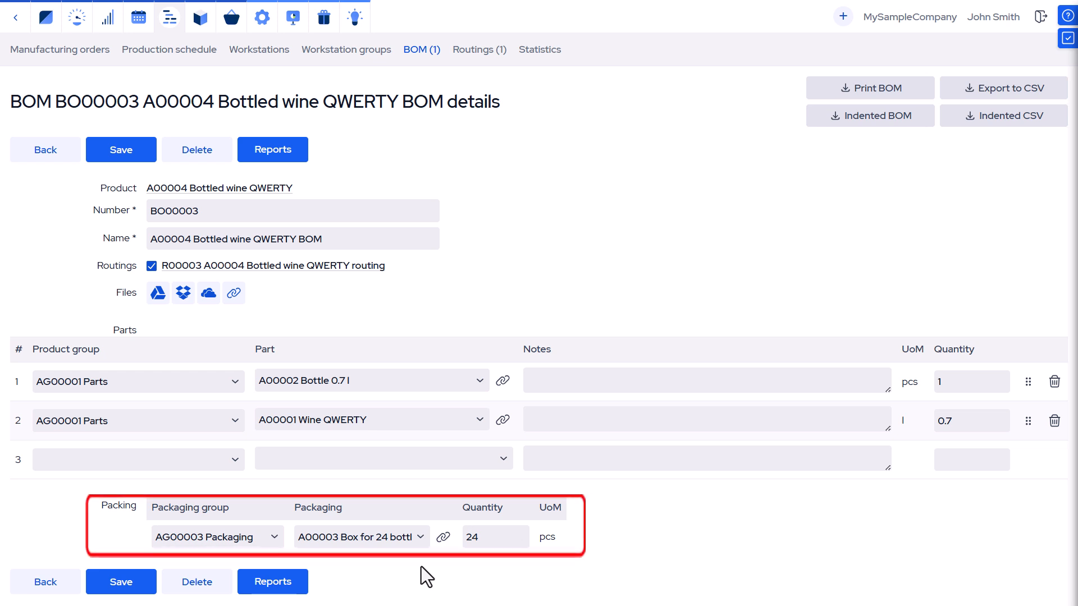
left_click(420, 537)
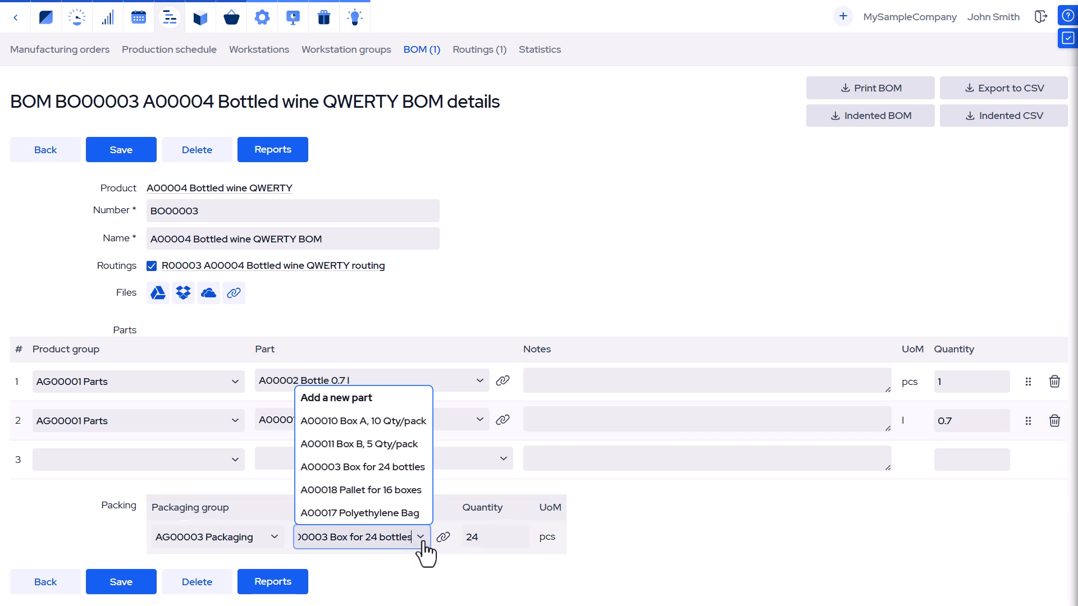
left_click(420, 537)
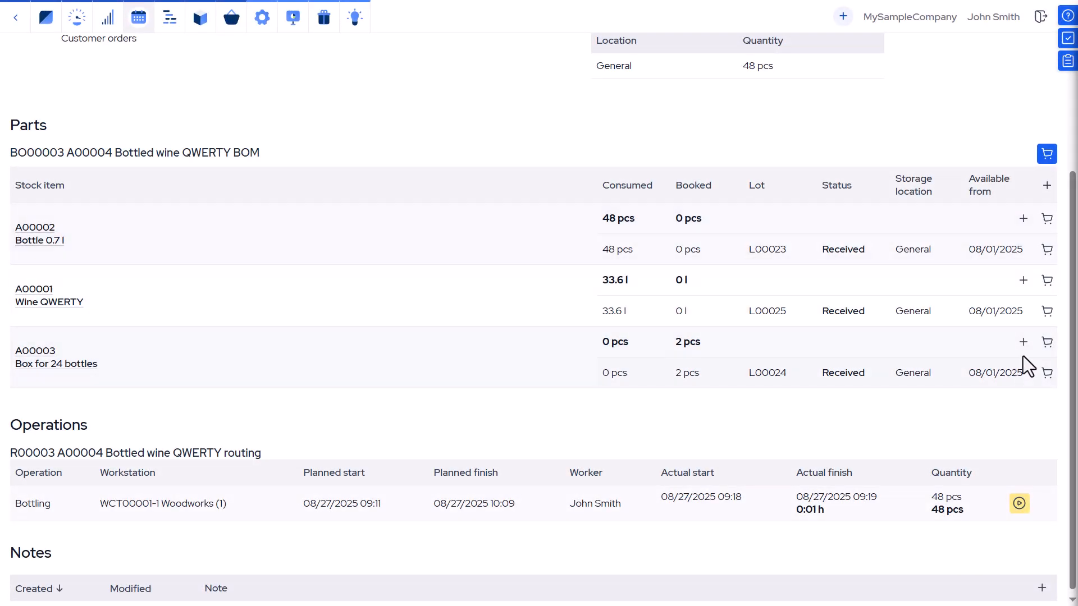
Consume 2 pcs of A00003 Box for 24 bottles in the manufacturing order's parts list
left_click(1046, 344)
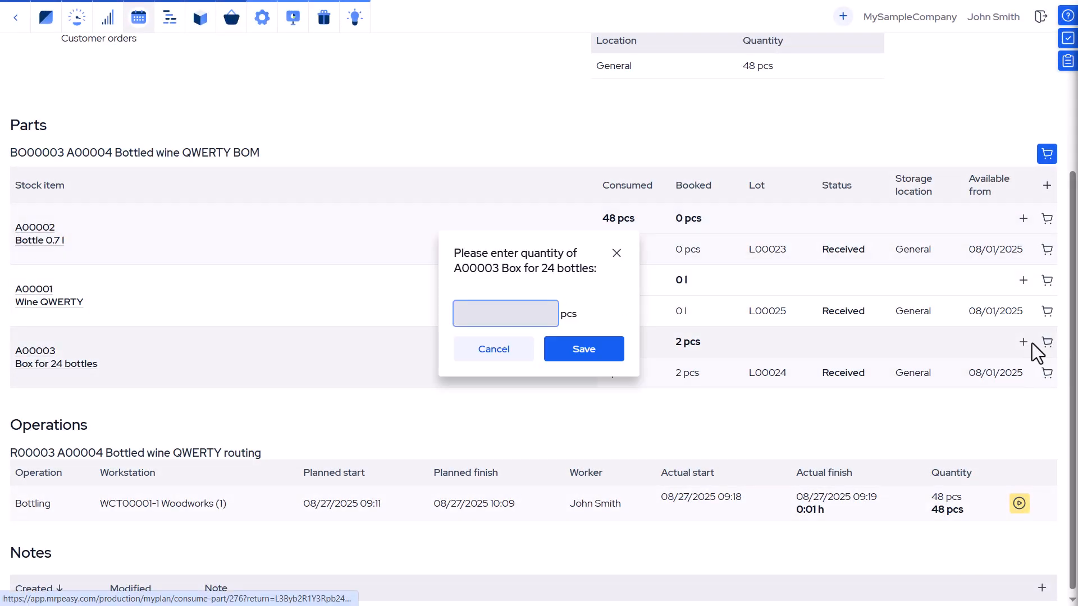
type("2")
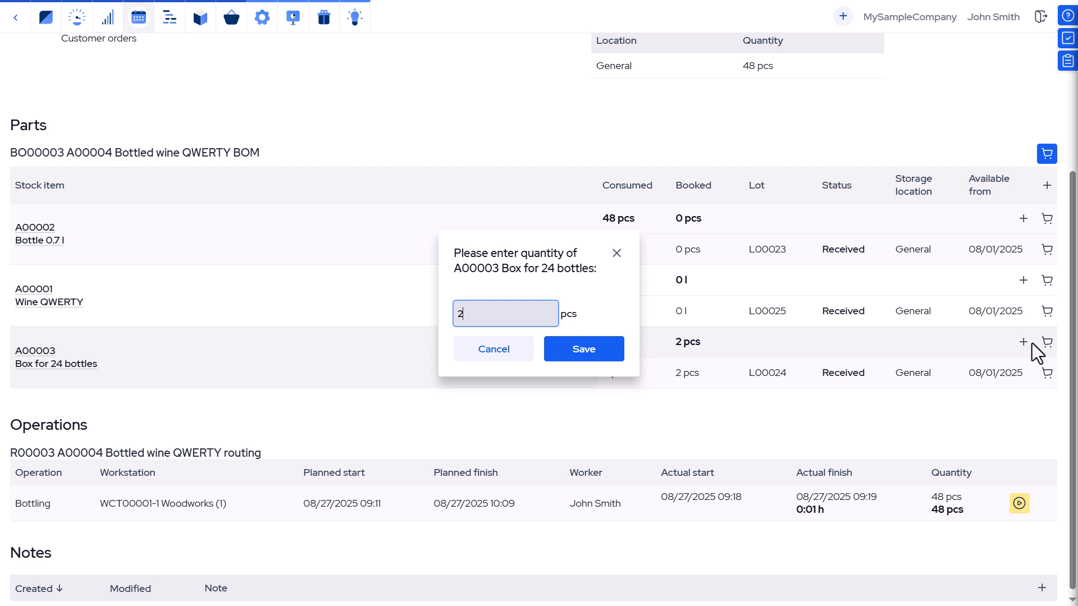
key("Return")
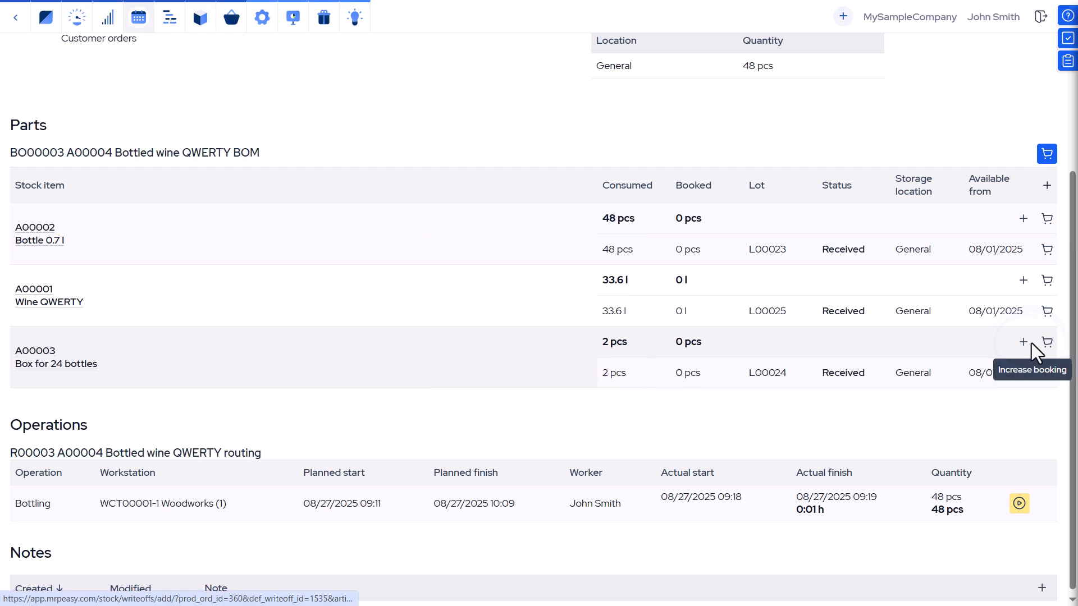
left_click(1032, 343)
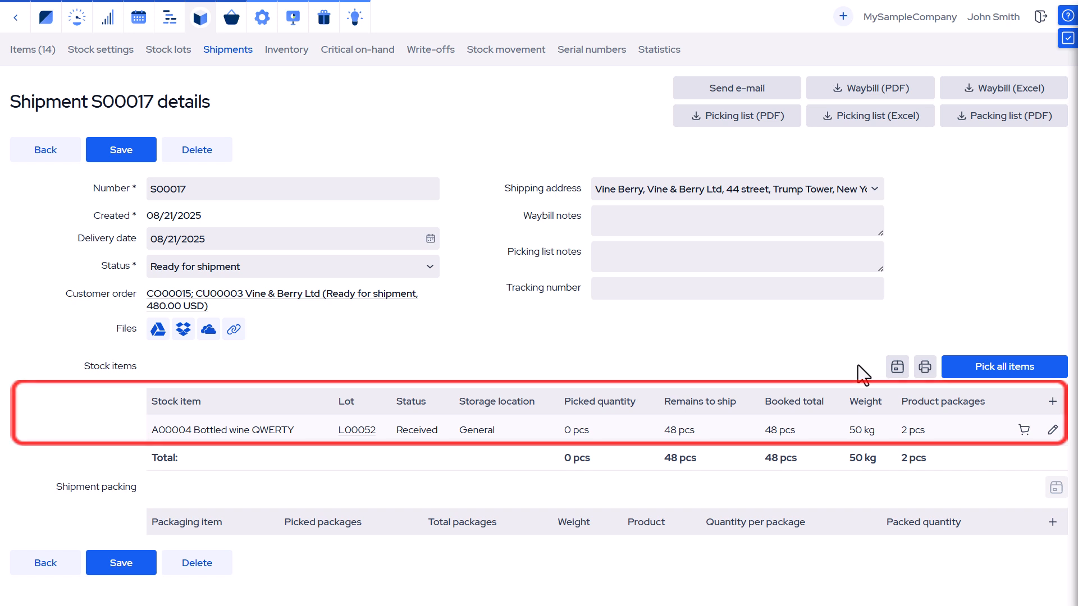
Print the package labels for shipment S00017
left_click(897, 367)
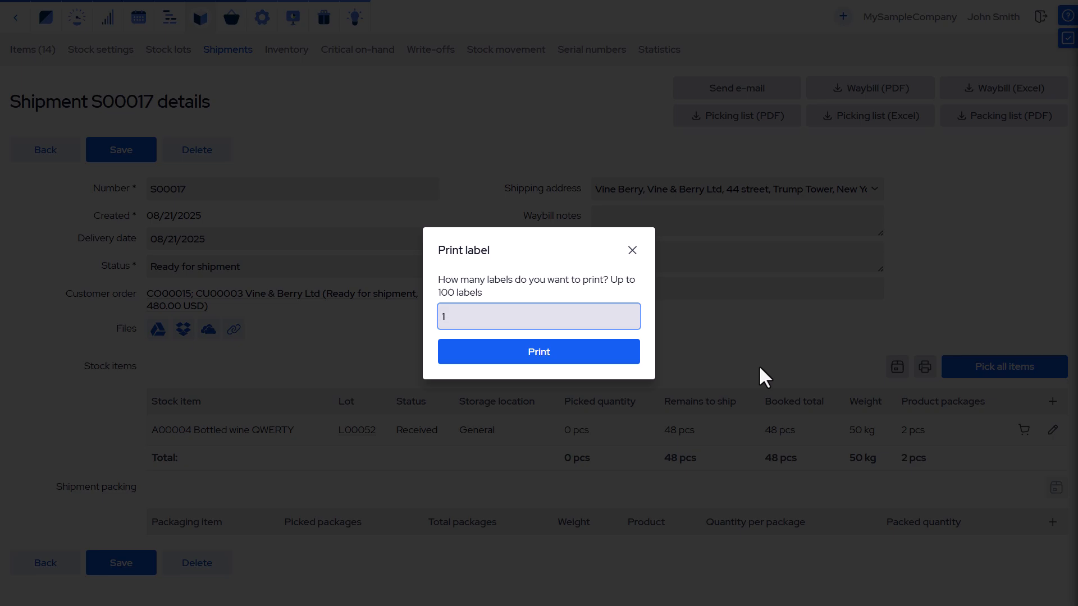
left_click(631, 361)
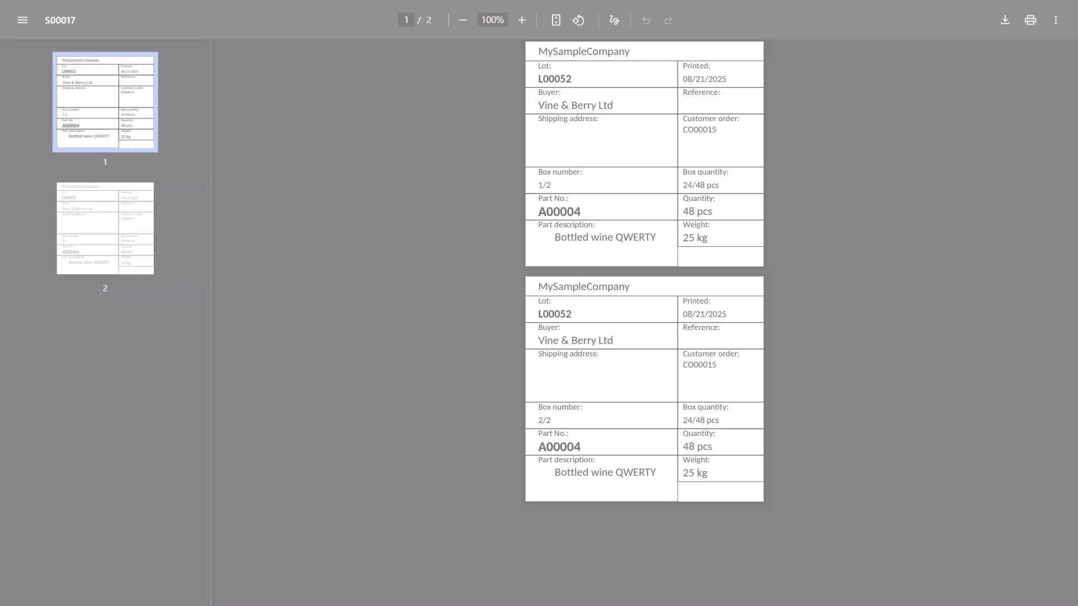